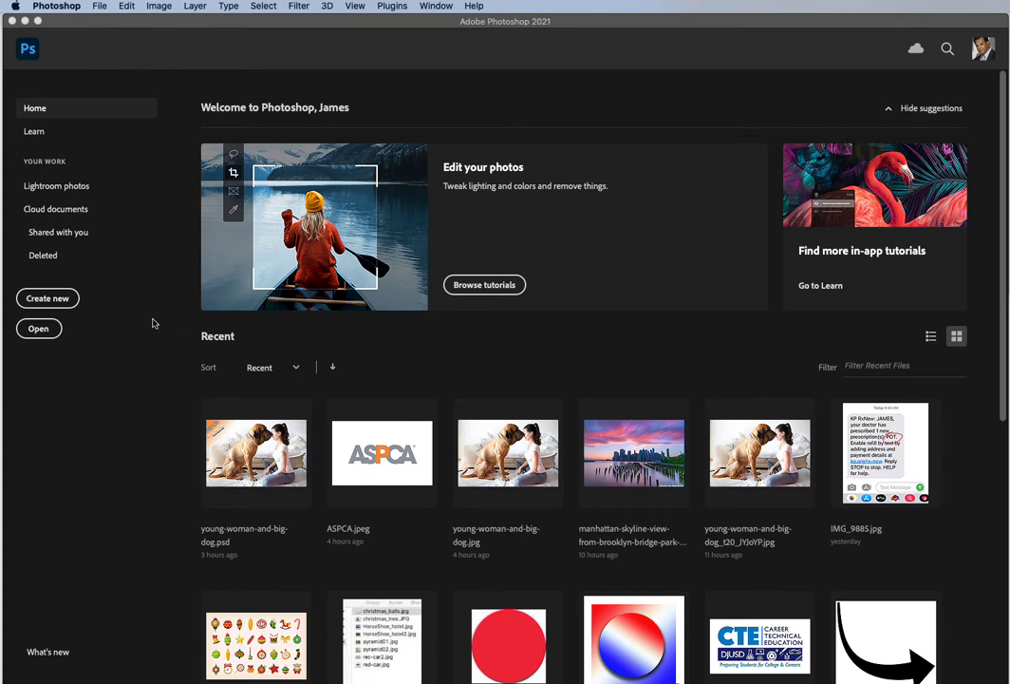
Create a white 1000 × 1000 px, 72 ppi document from the recent preset.
left_click(49, 299)
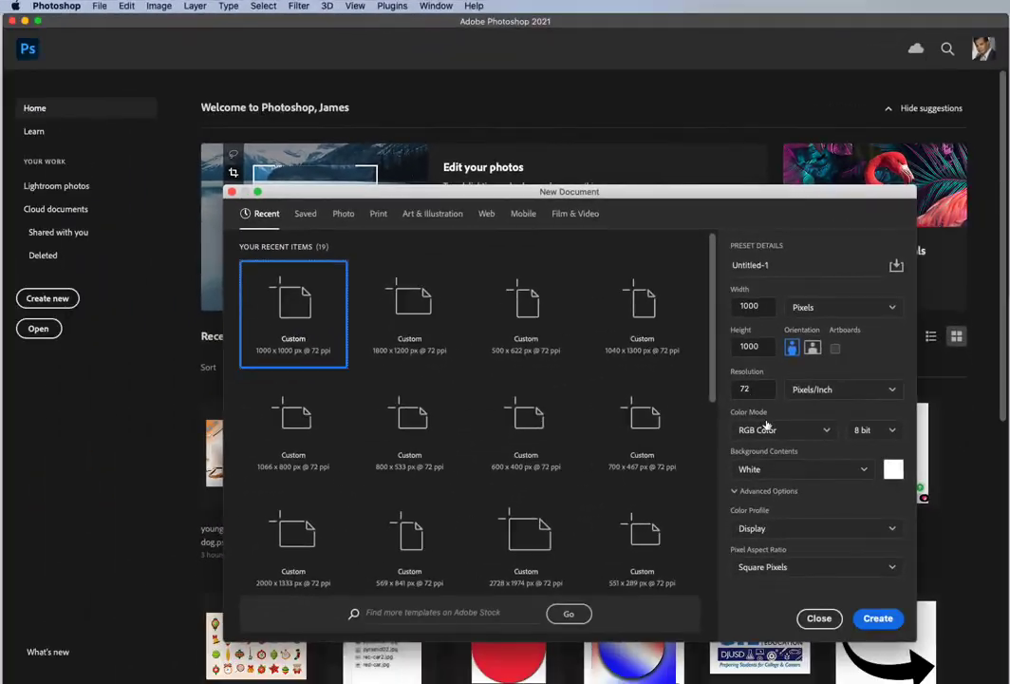
left_click(879, 619)
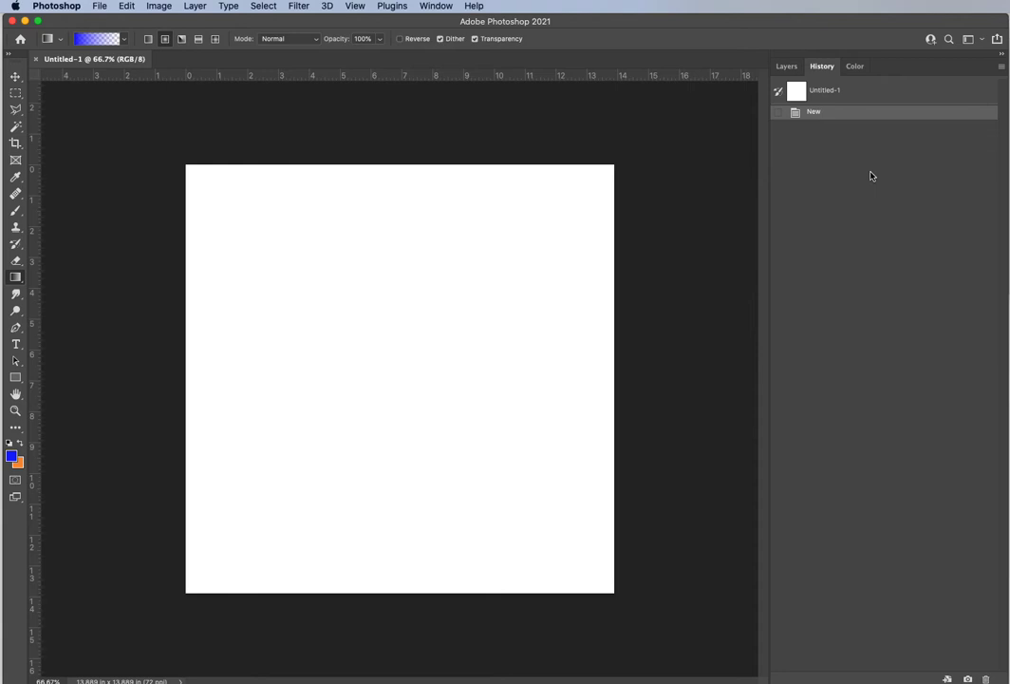
Add a new empty layer named 'Red' above the Background through Layer > New > Layer.
left_click(793, 68)
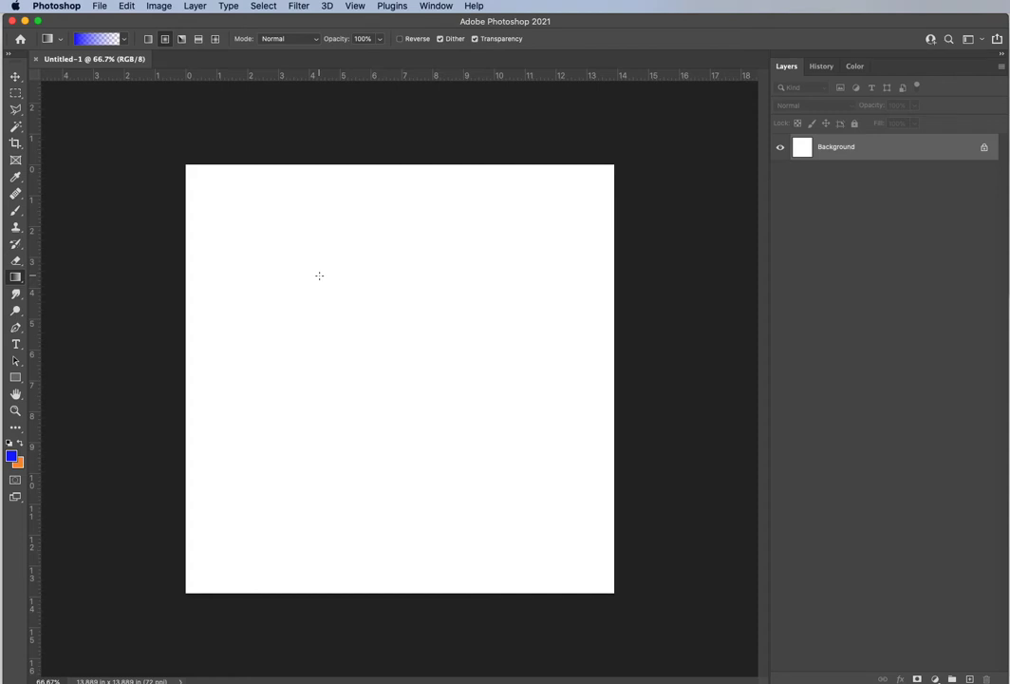
left_click(195, 7)
mouse_move(219, 21)
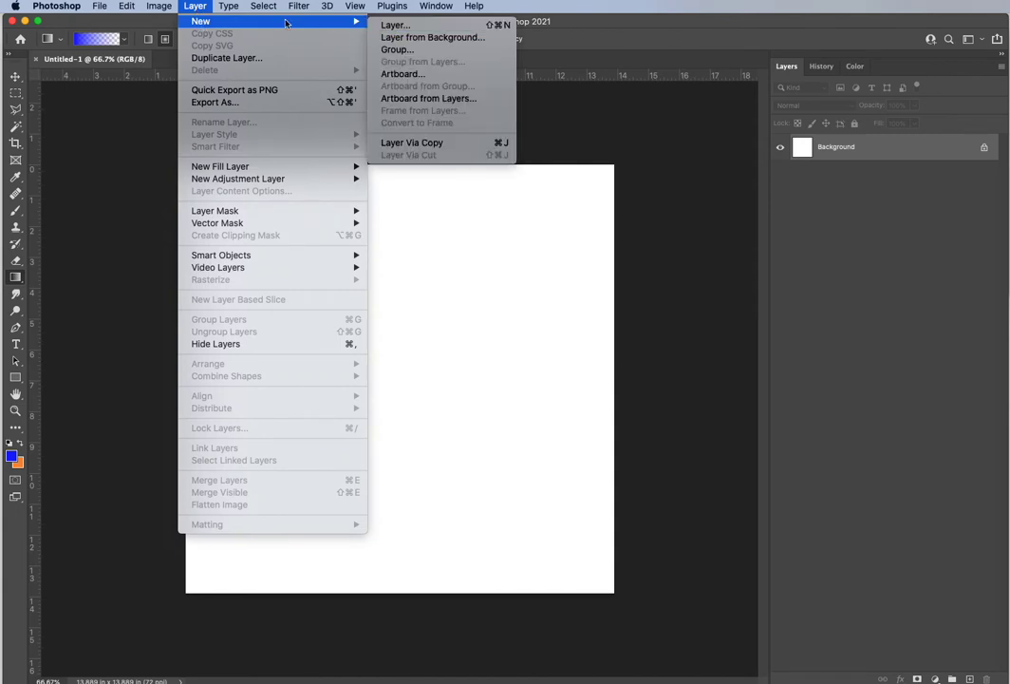
mouse_move(152, 5)
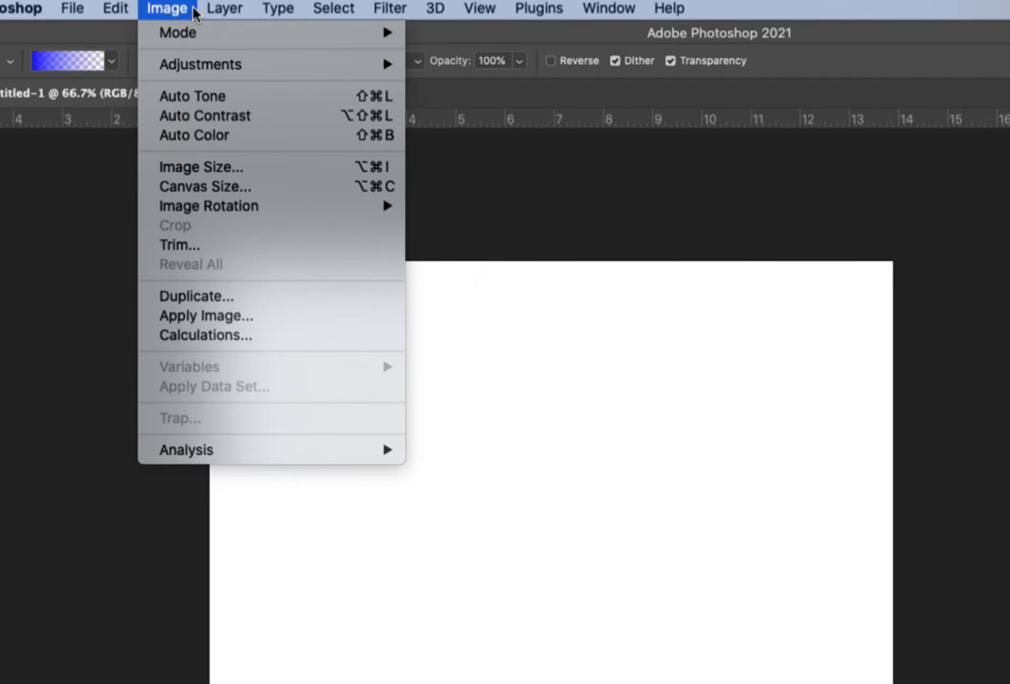
mouse_move(224, 7)
mouse_move(372, 36)
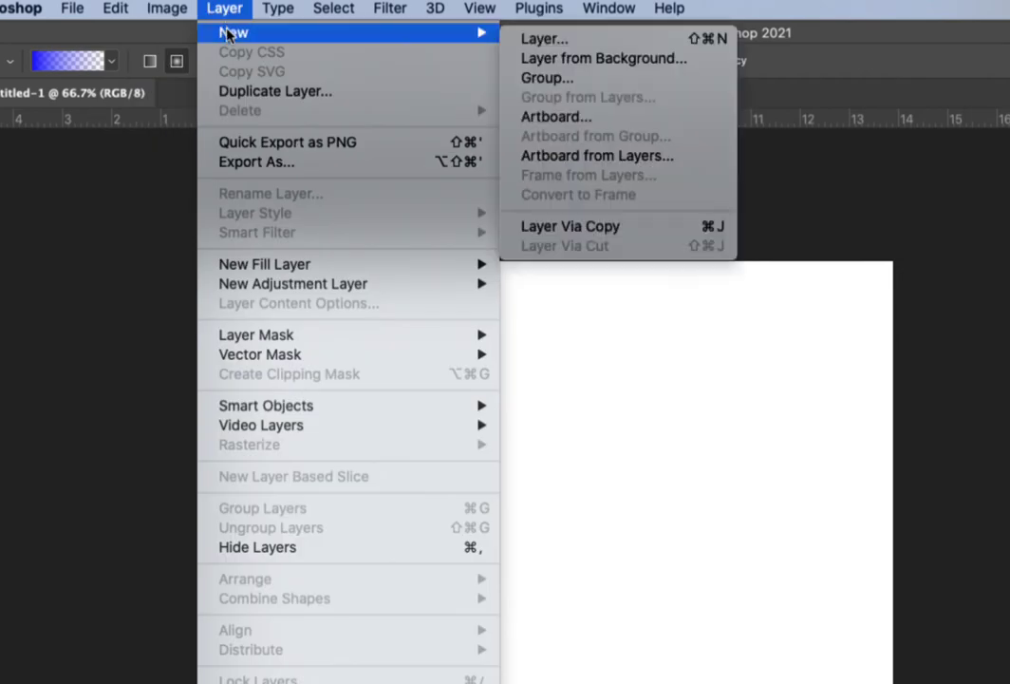
left_click(532, 38)
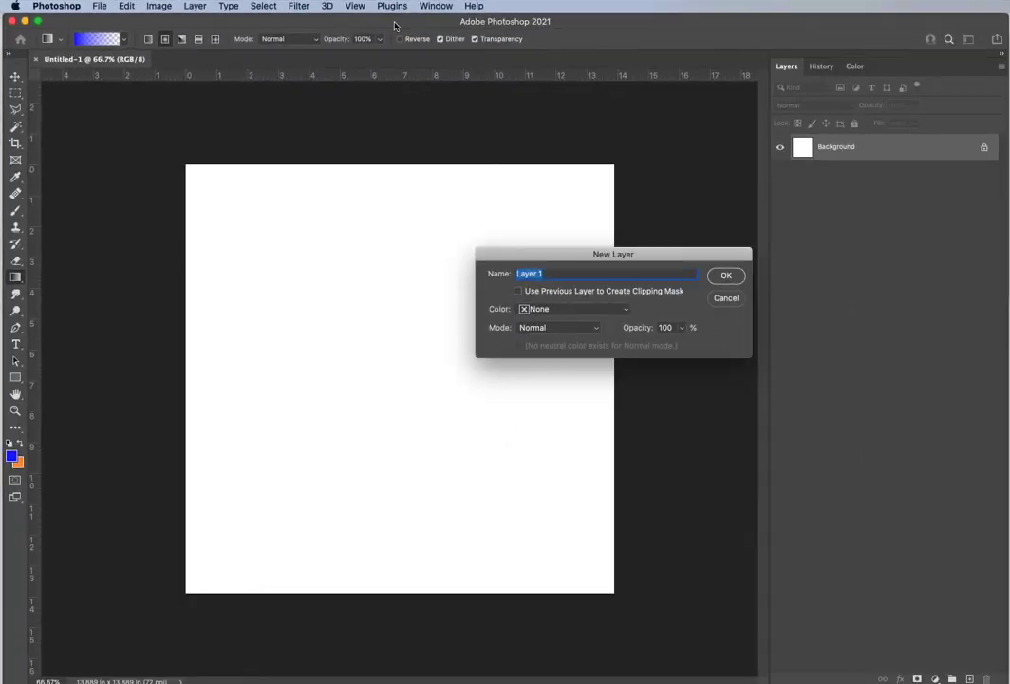
left_click_drag(604, 263, 494, 216)
type("Red")
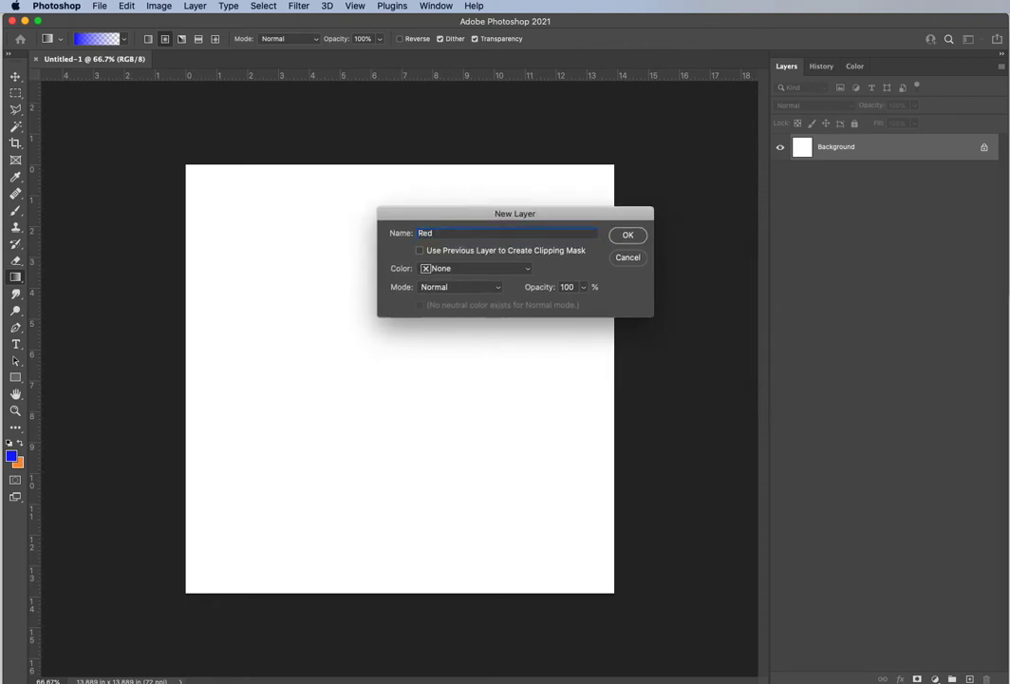
left_click(628, 234)
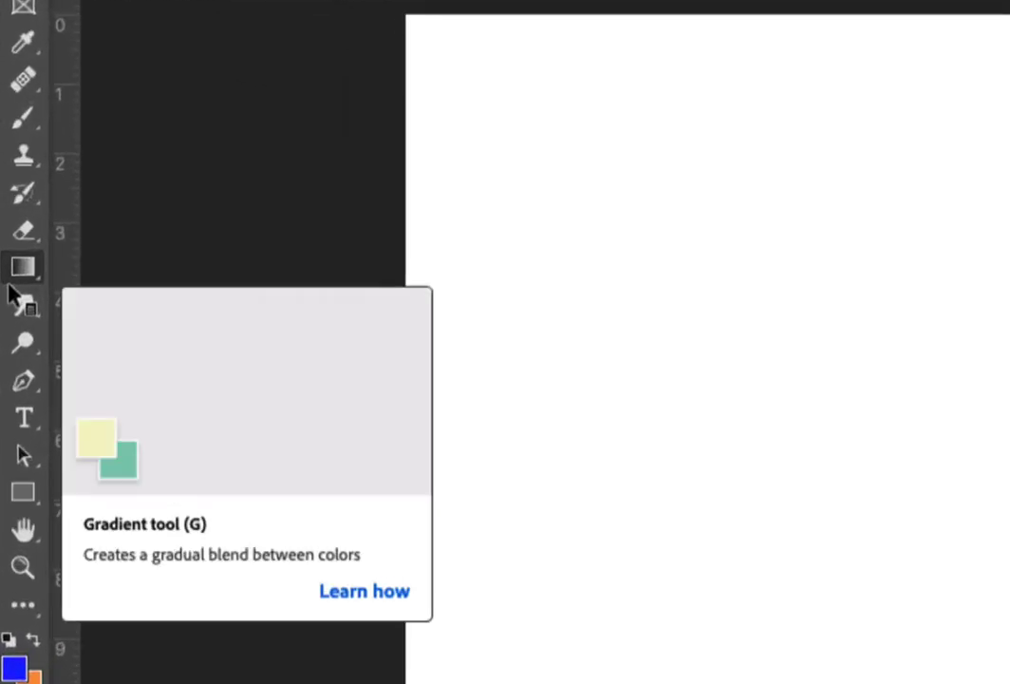
Fill the whole Red layer with bright red (fc0421) using the Paint Bucket Tool.
right_click(25, 276)
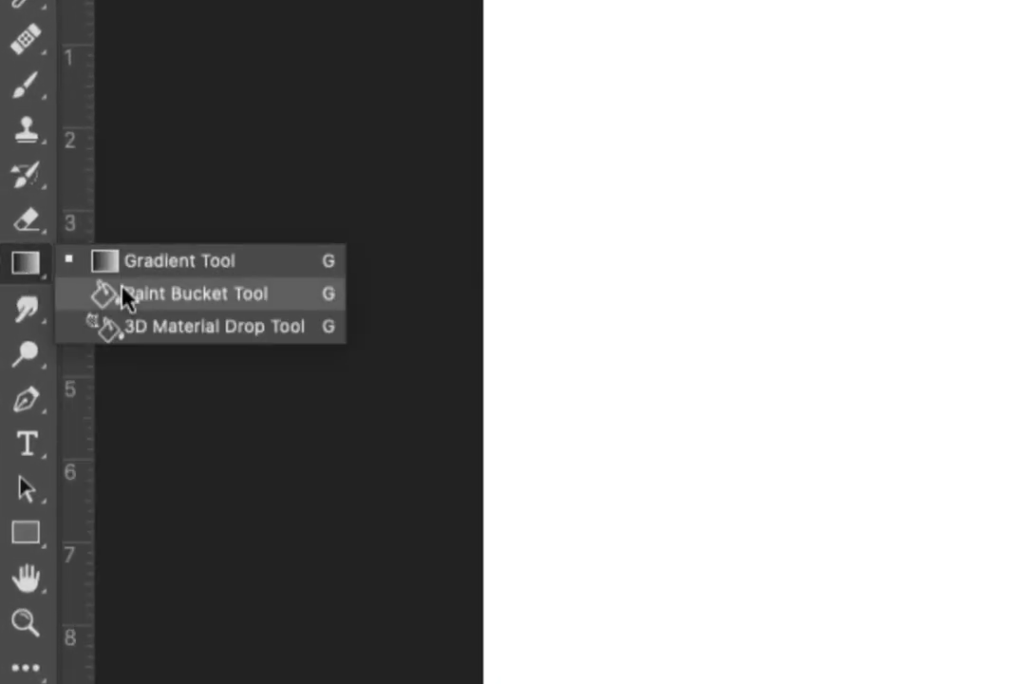
left_click(155, 301)
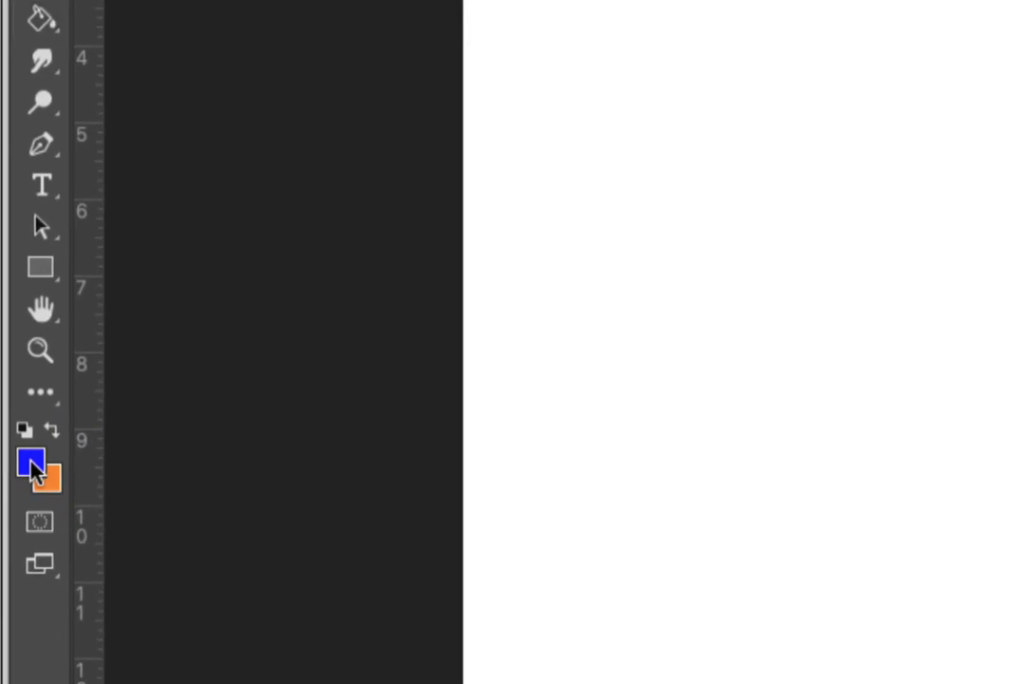
left_click(31, 465)
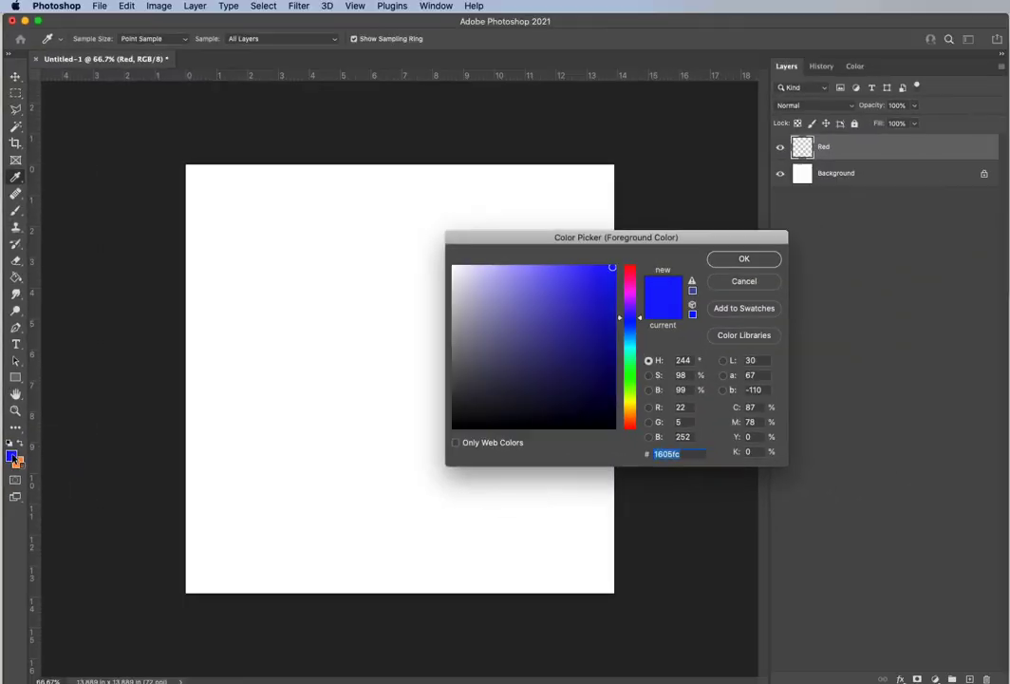
left_click(628, 268)
left_click(602, 349)
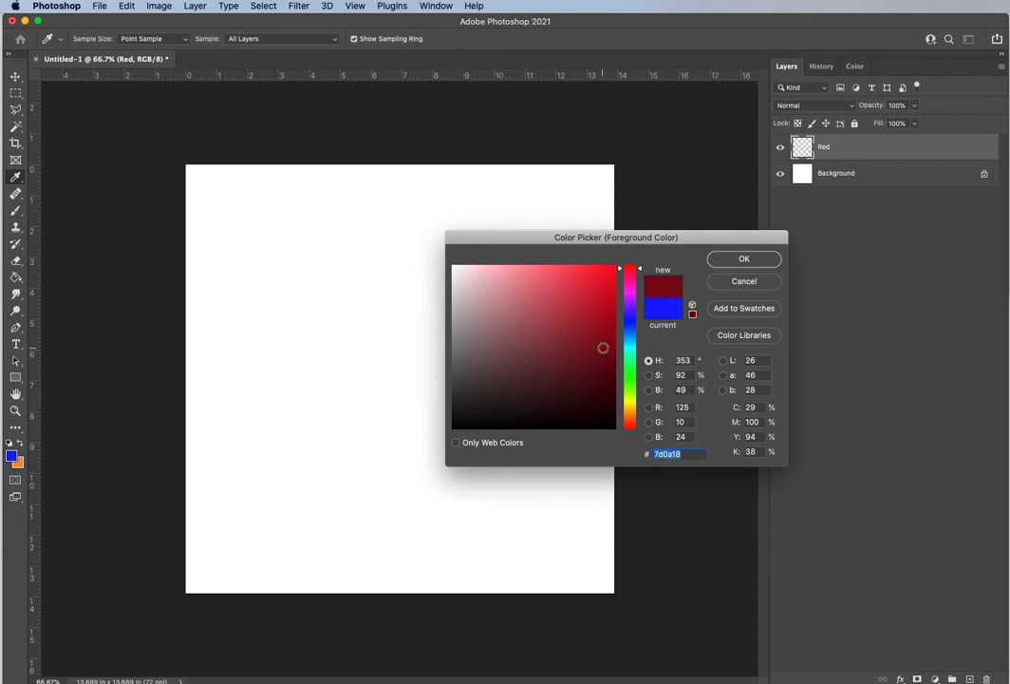
left_click(614, 267)
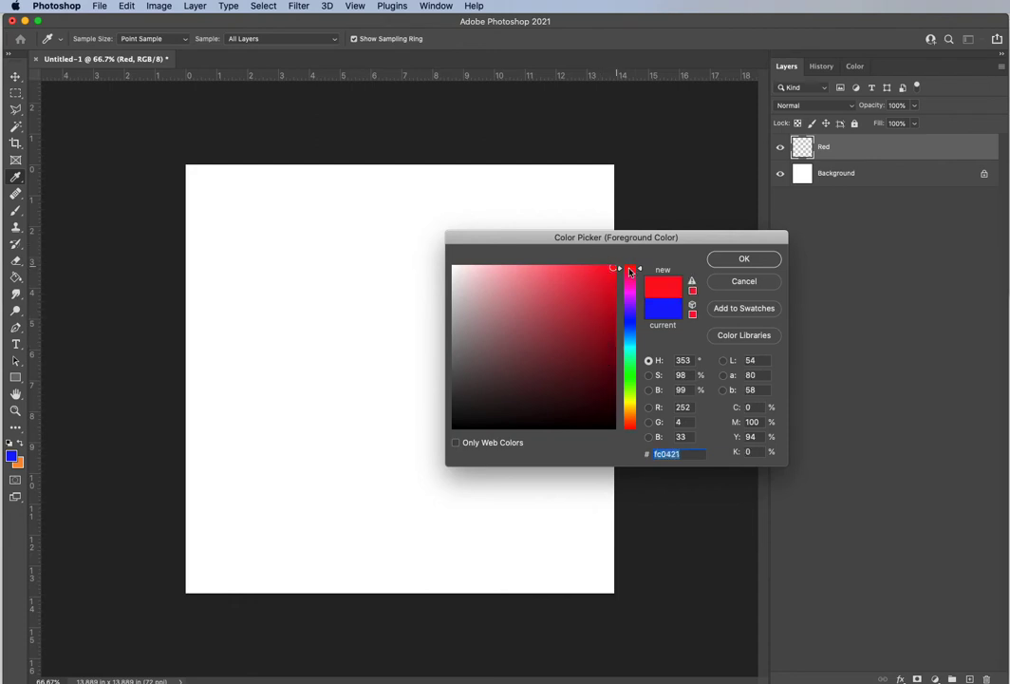
left_click(744, 259)
key("g")
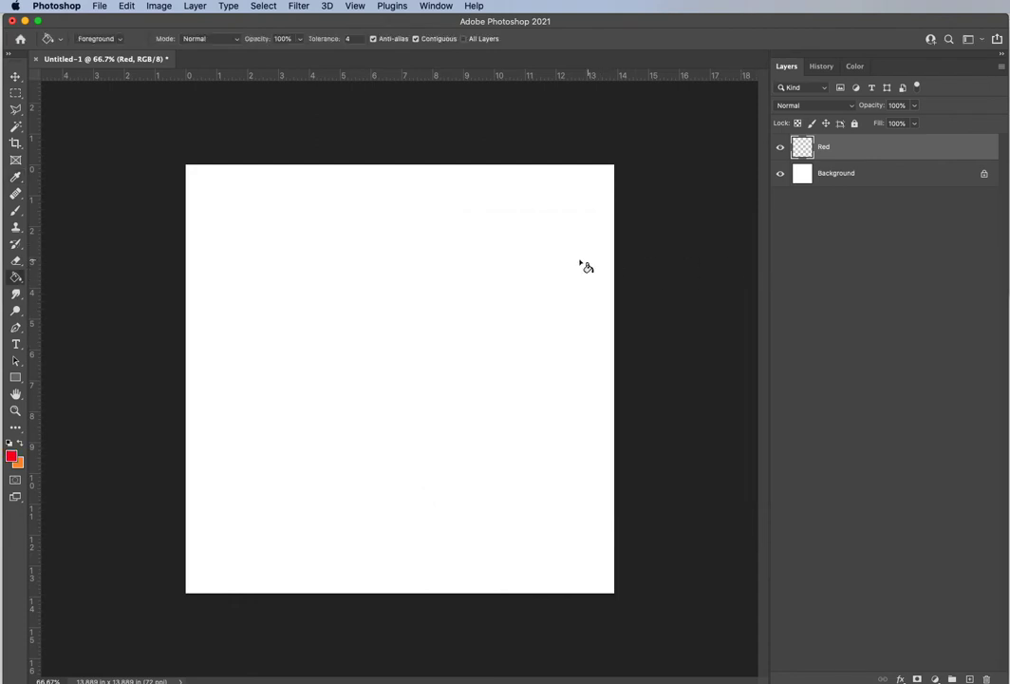
left_click(425, 260)
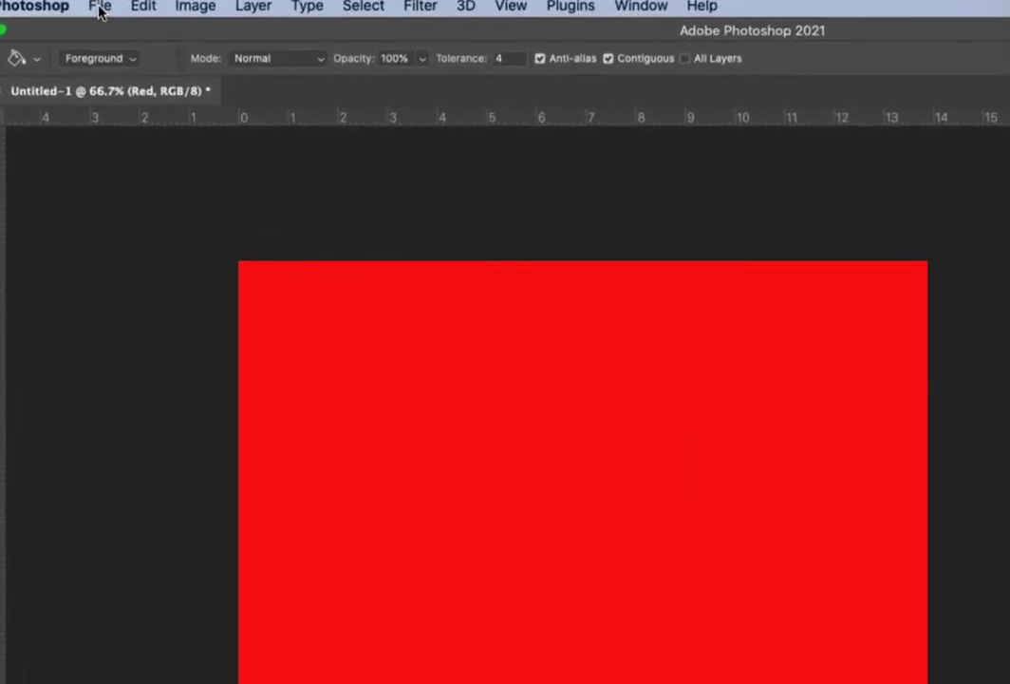
Add a new empty layer named 'Blue' above the Red layer.
left_click(99, 6)
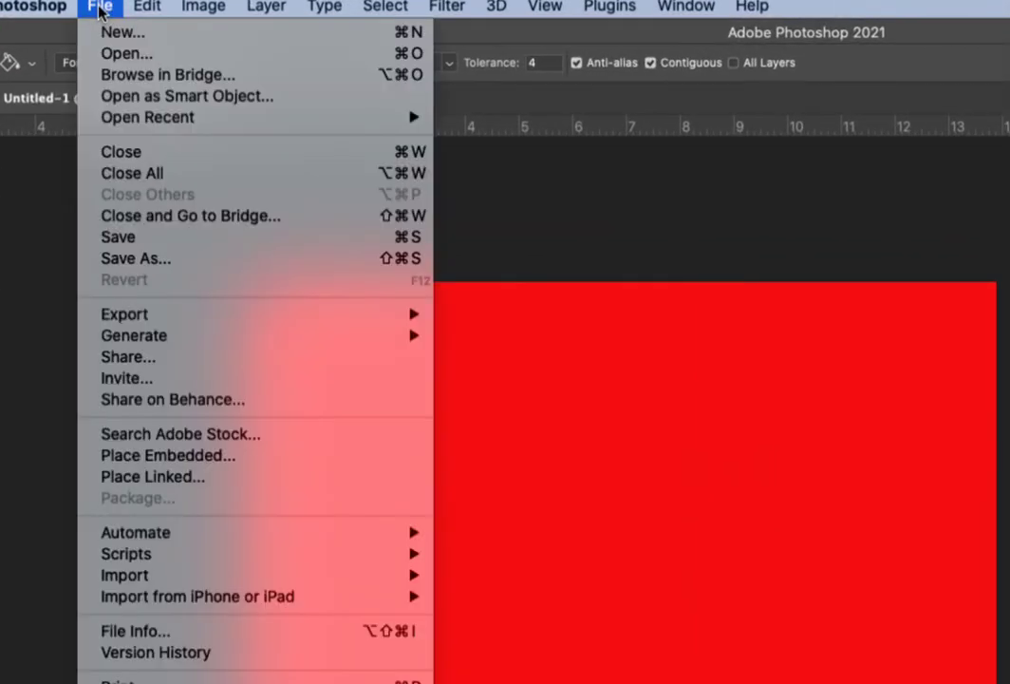
mouse_move(266, 7)
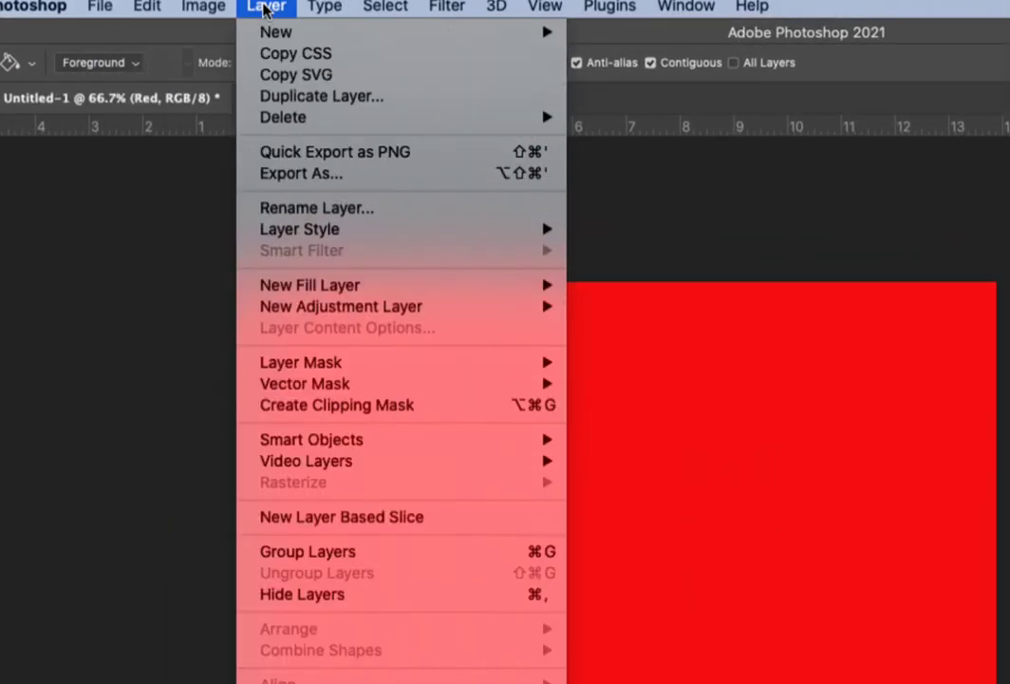
mouse_move(342, 37)
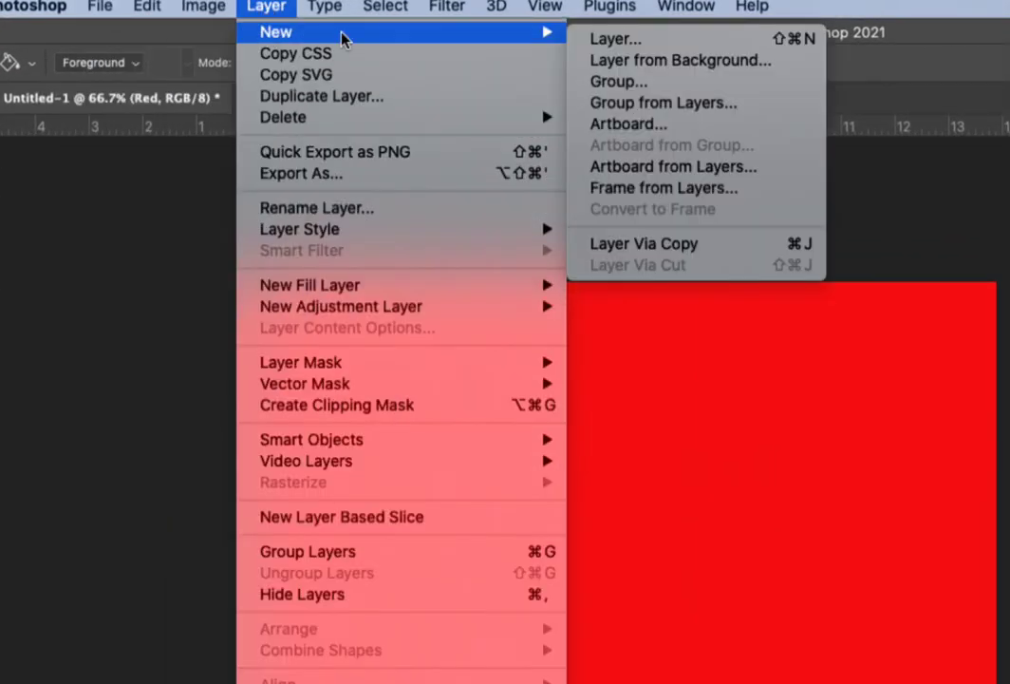
left_click(617, 39)
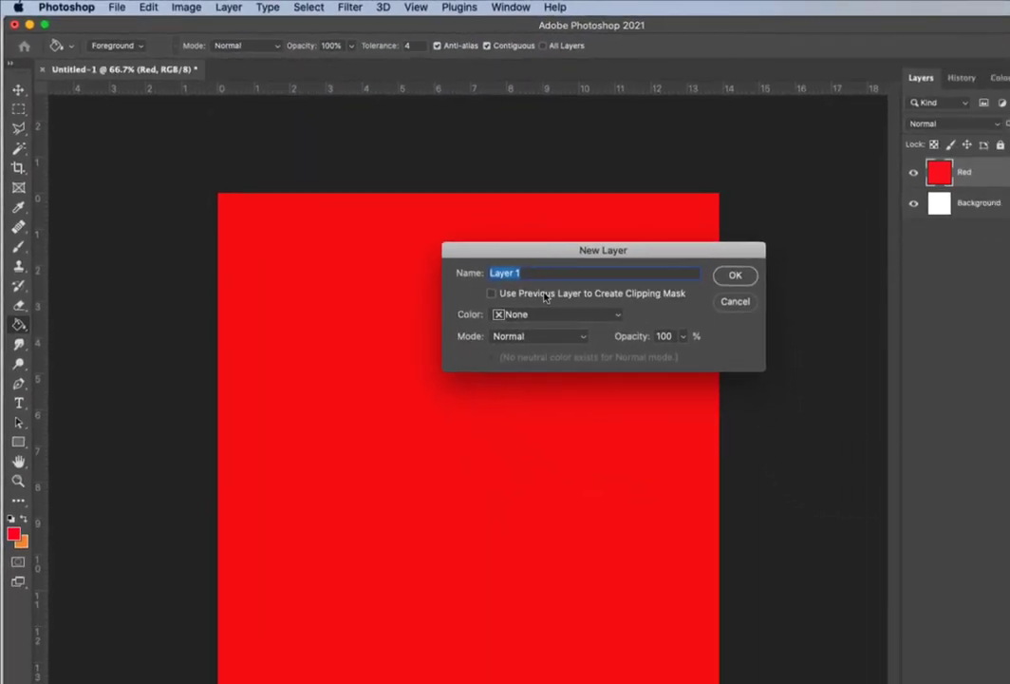
type("Blue")
left_click(743, 278)
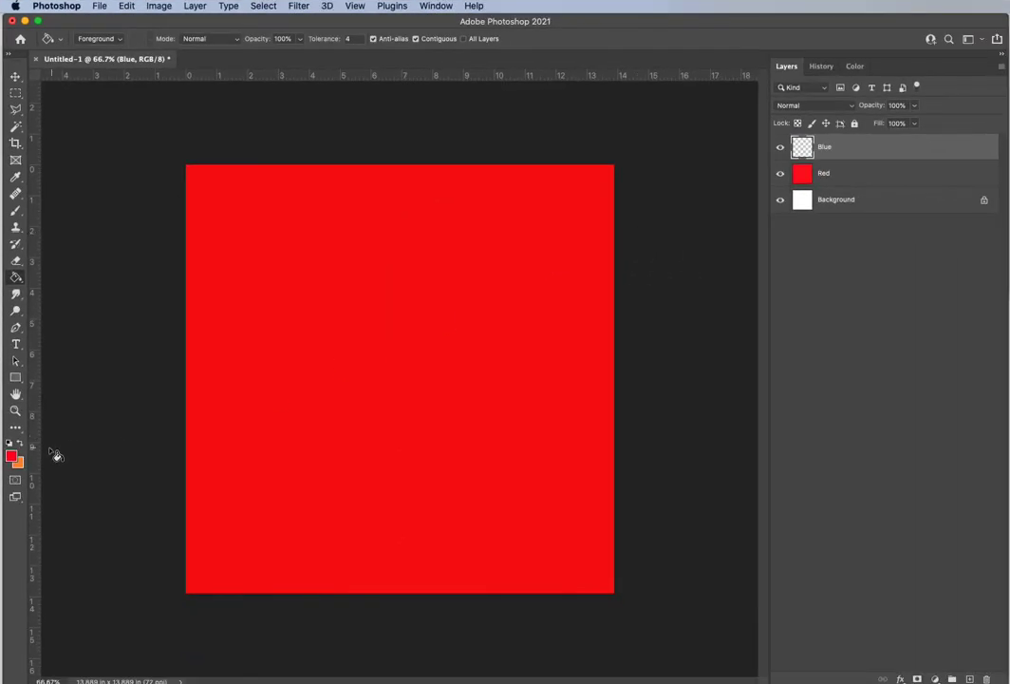
Set the foreground colour to blue (0404fc).
left_click(11, 457)
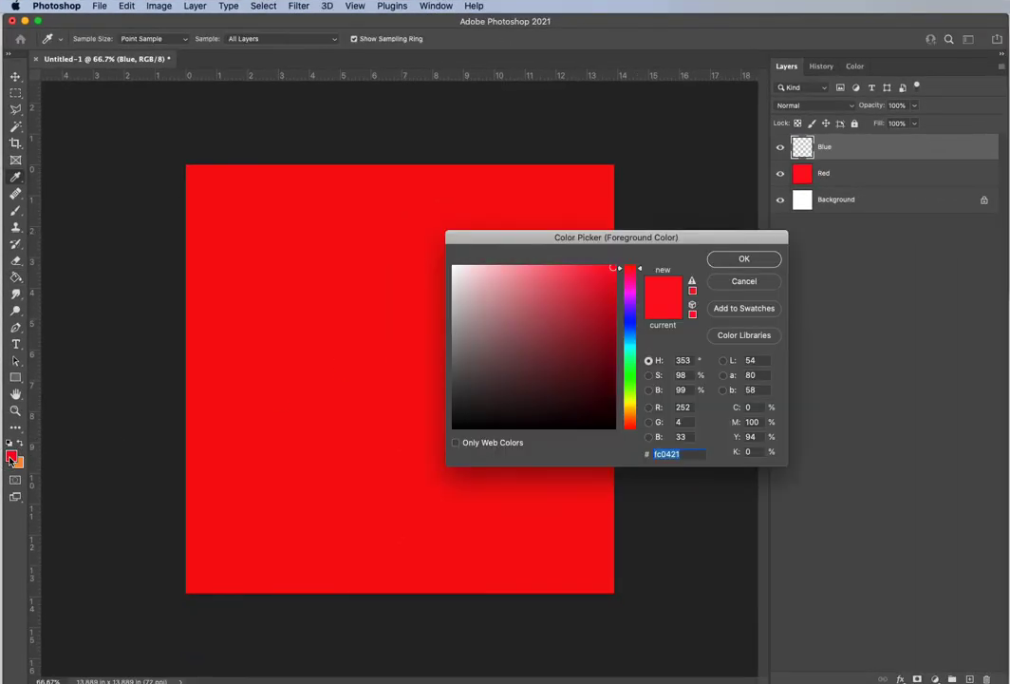
left_click(630, 320)
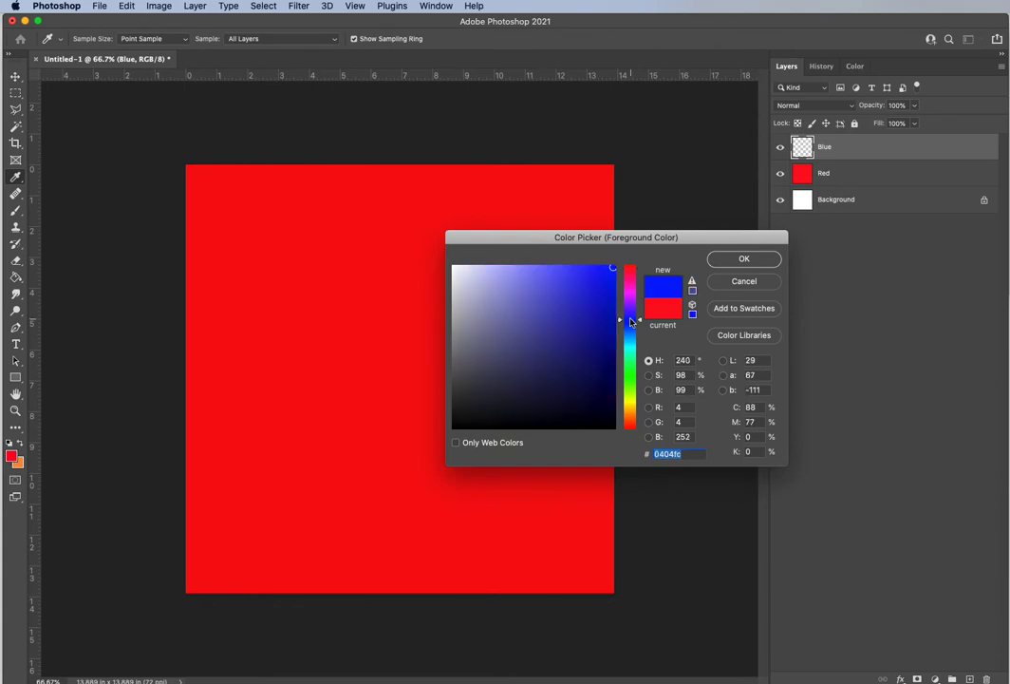
left_click(744, 259)
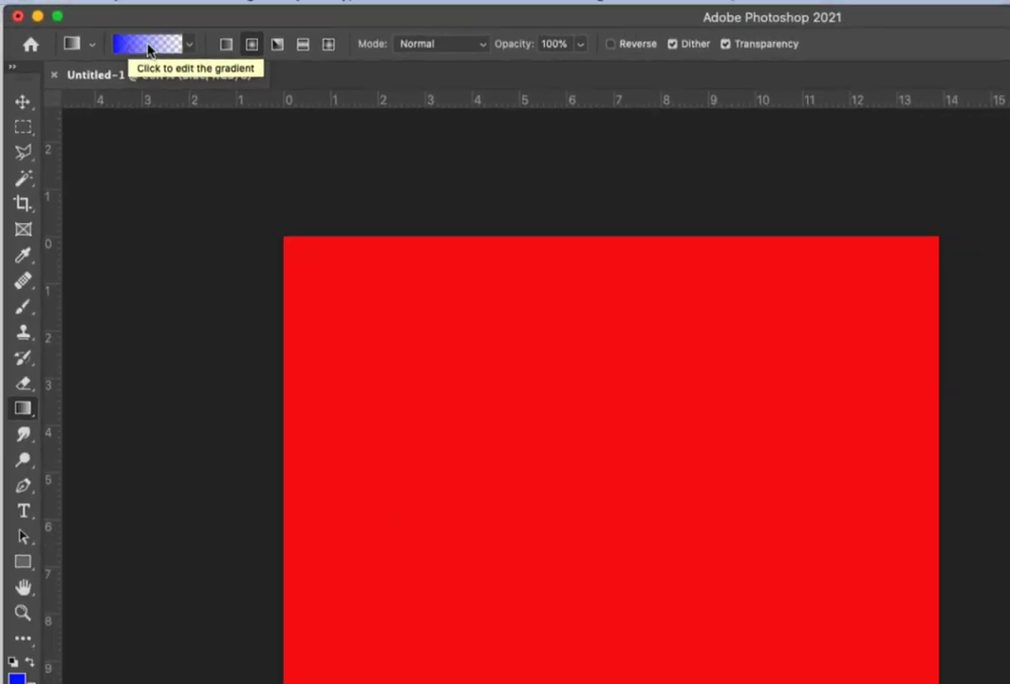
Choose the Basics foreground-to-transparent gradient preset in the Gradient Editor.
left_click(138, 47)
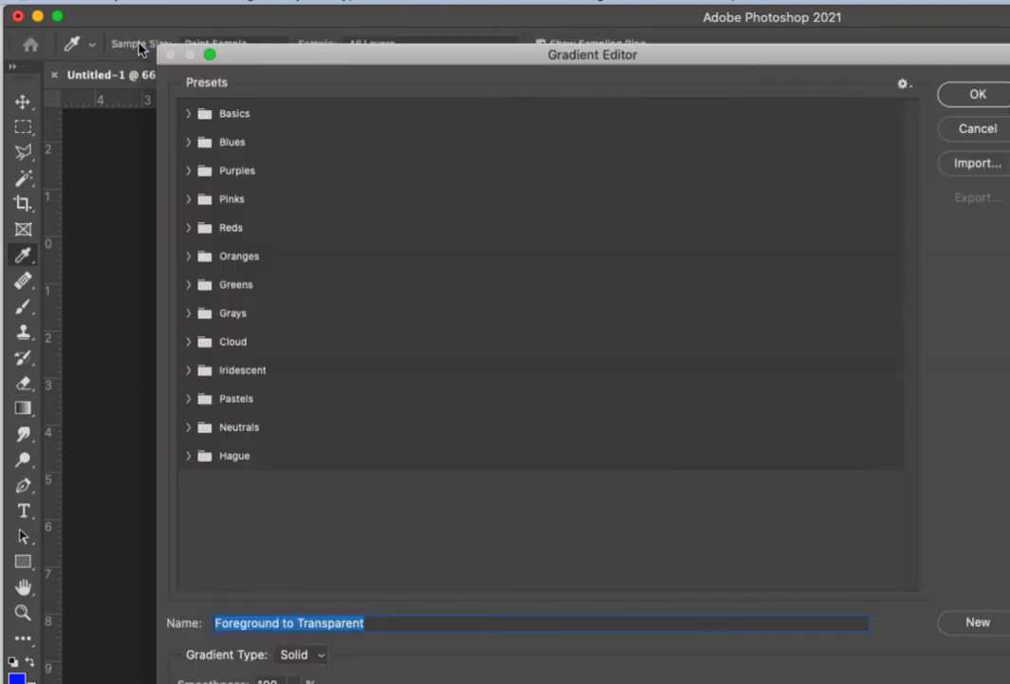
left_click(187, 114)
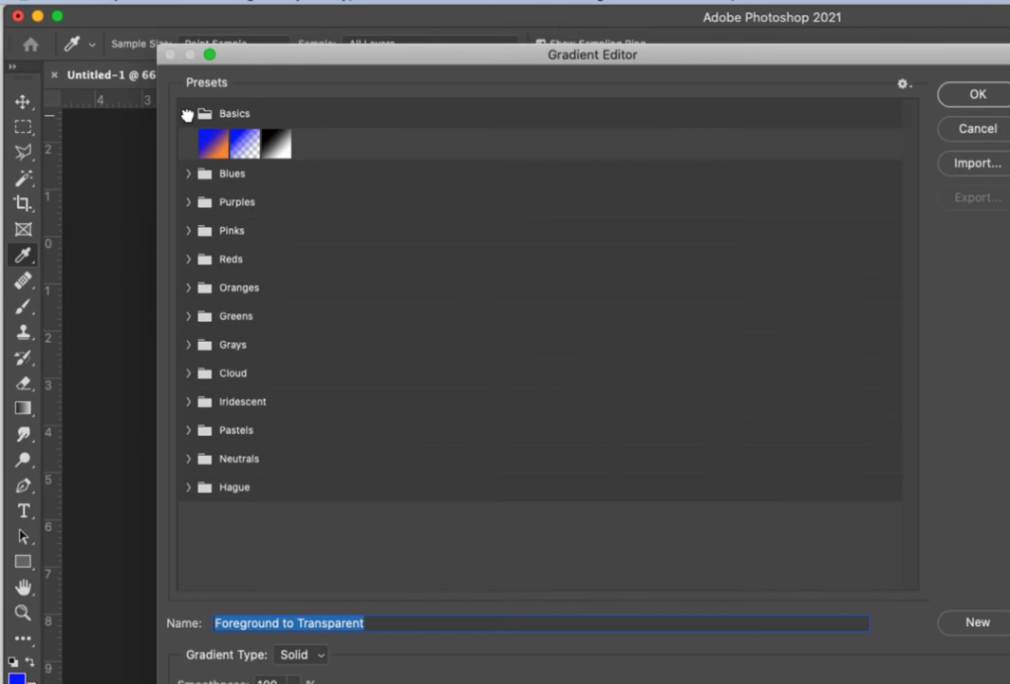
left_click(214, 155)
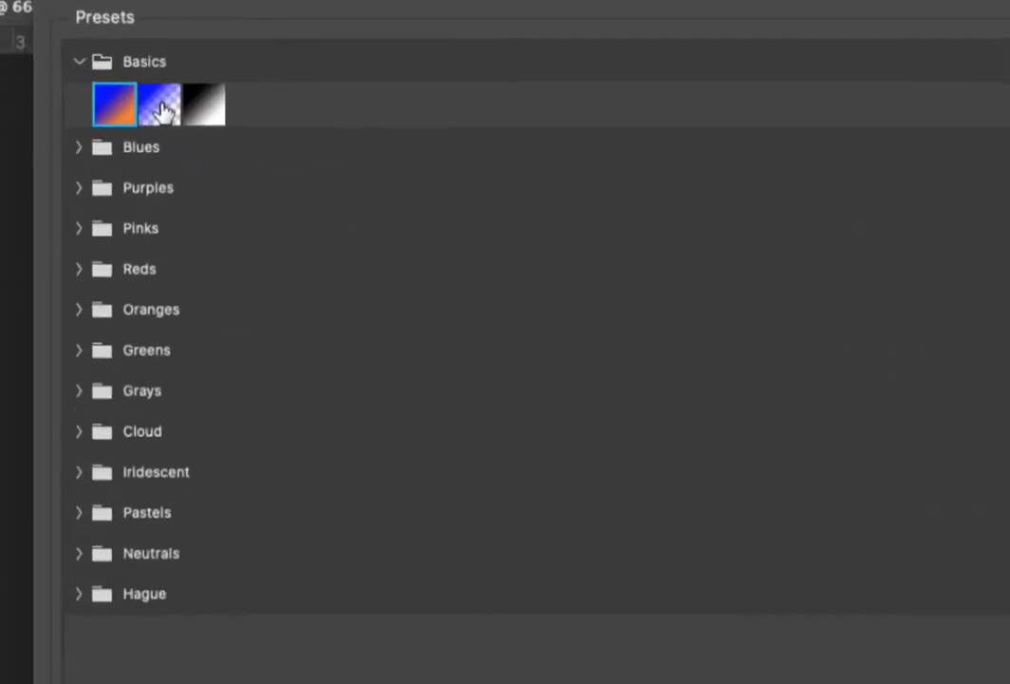
left_click(160, 106)
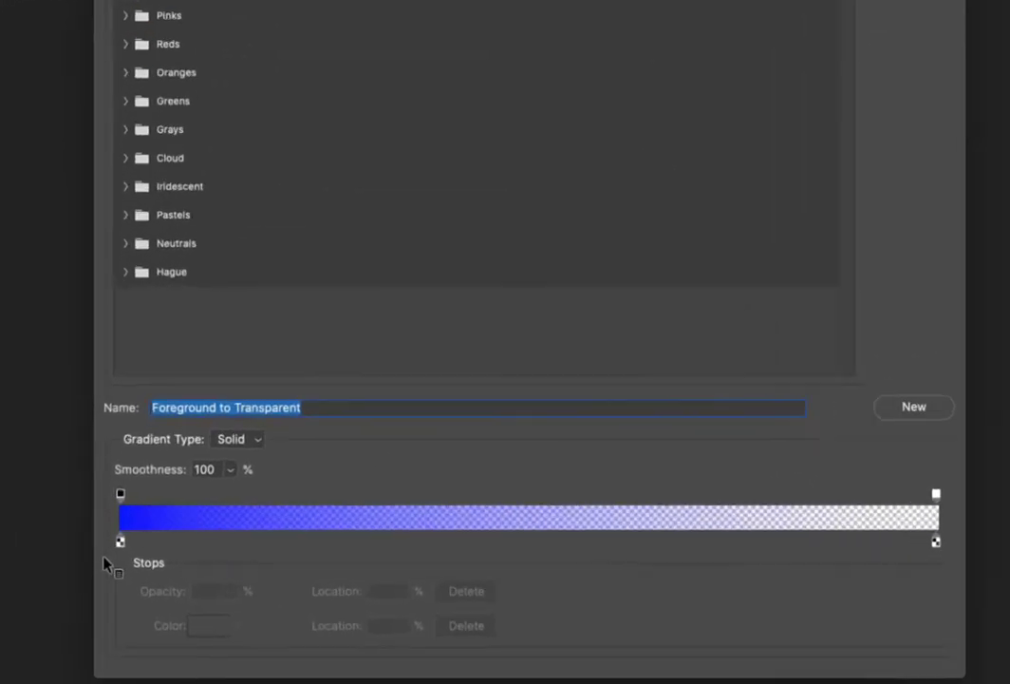
Set the blue-to-transparent gradient's midpoint to about 39%, adding and removing a 46% stop.
left_click(120, 542)
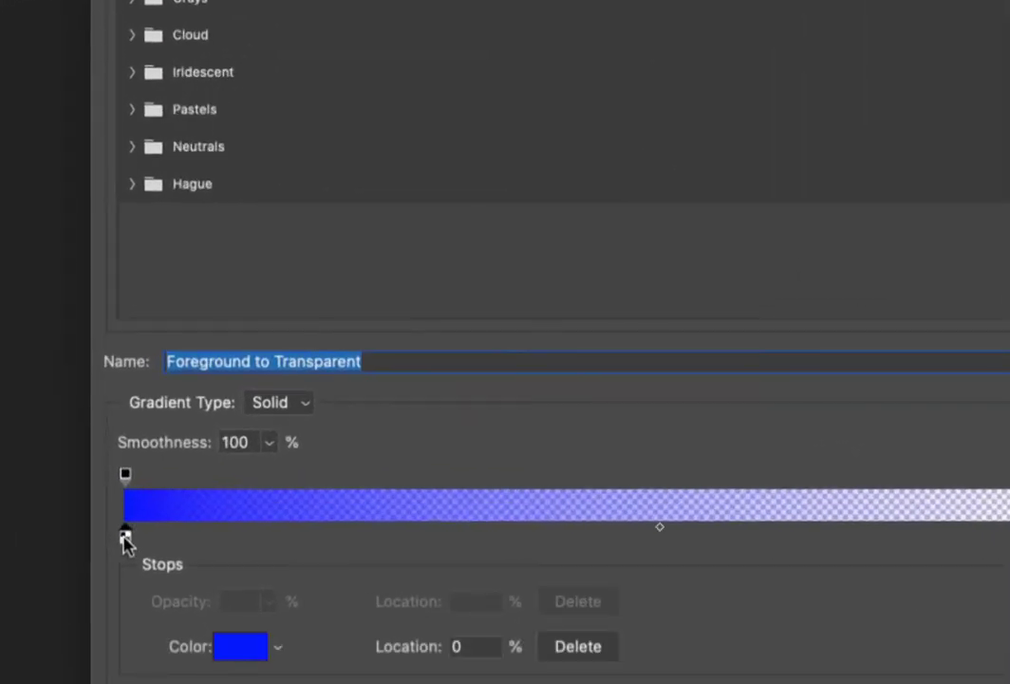
left_click(125, 537)
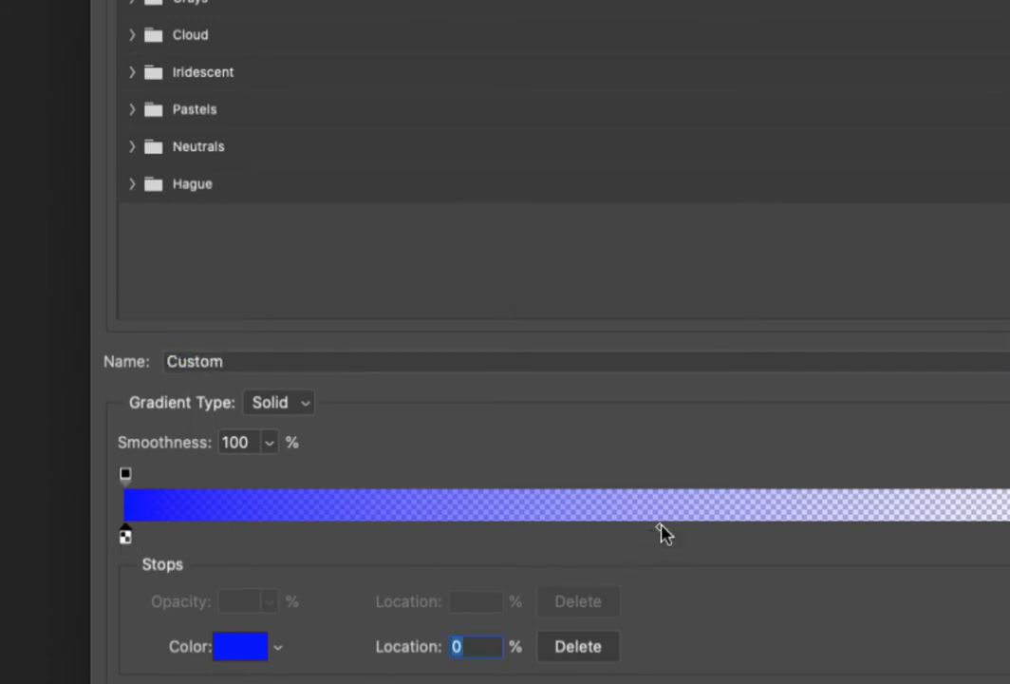
left_click_drag(662, 529, 622, 541)
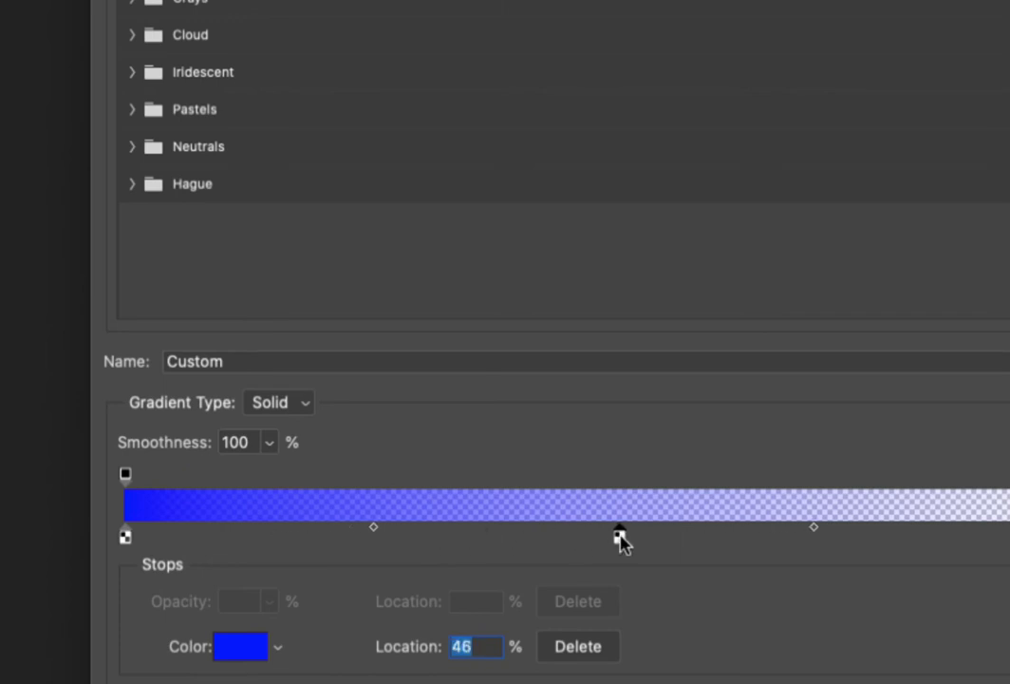
double_click(620, 537)
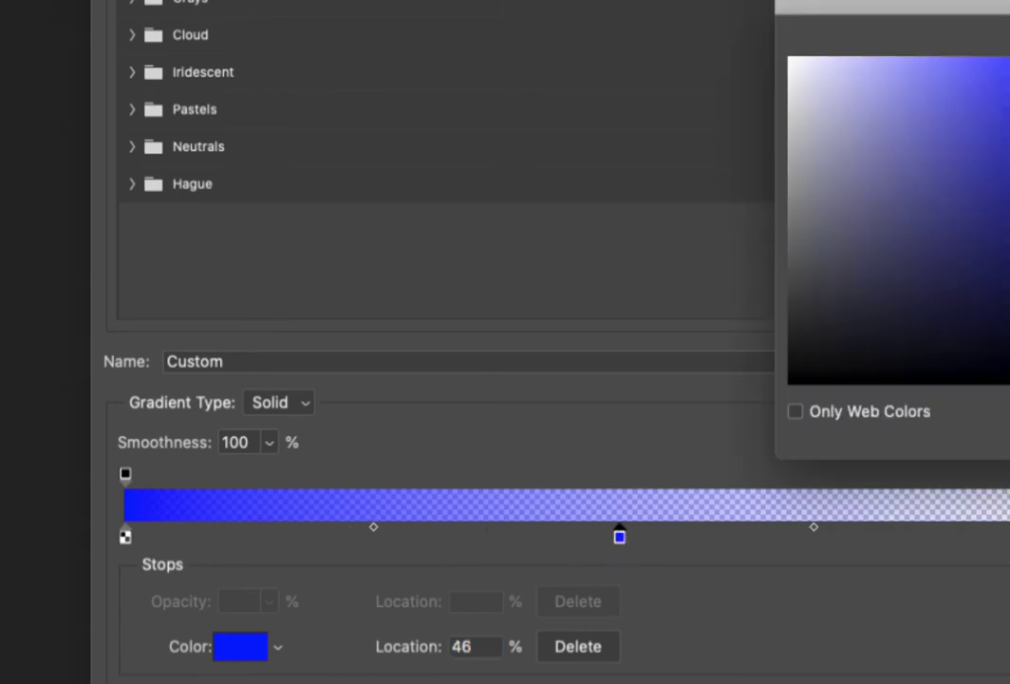
key("Return")
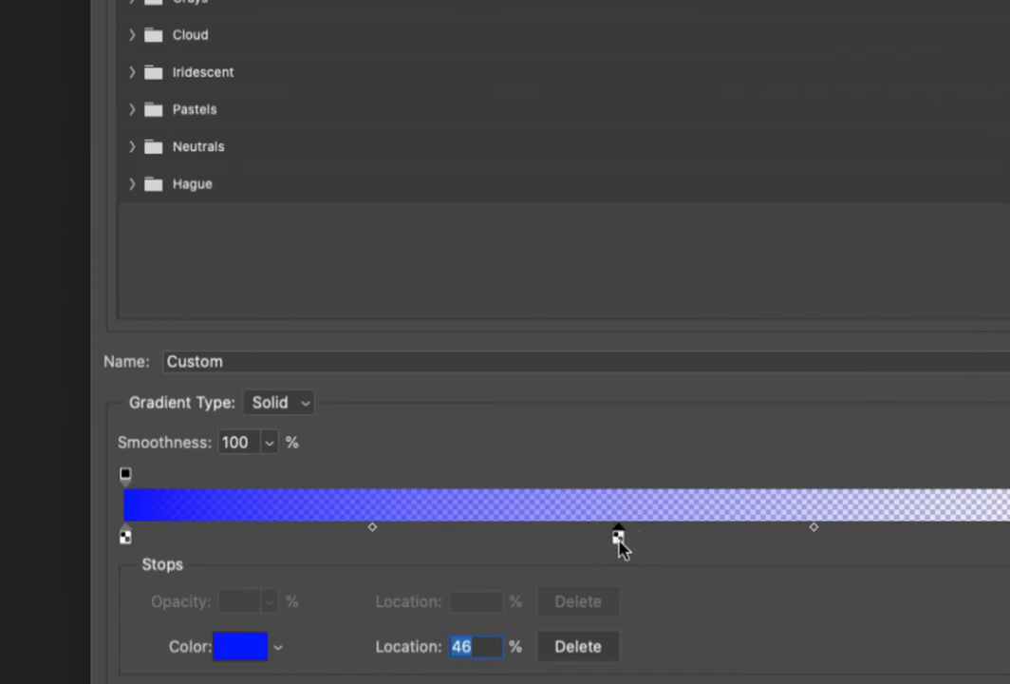
left_click_drag(618, 538, 622, 575)
left_click(126, 539)
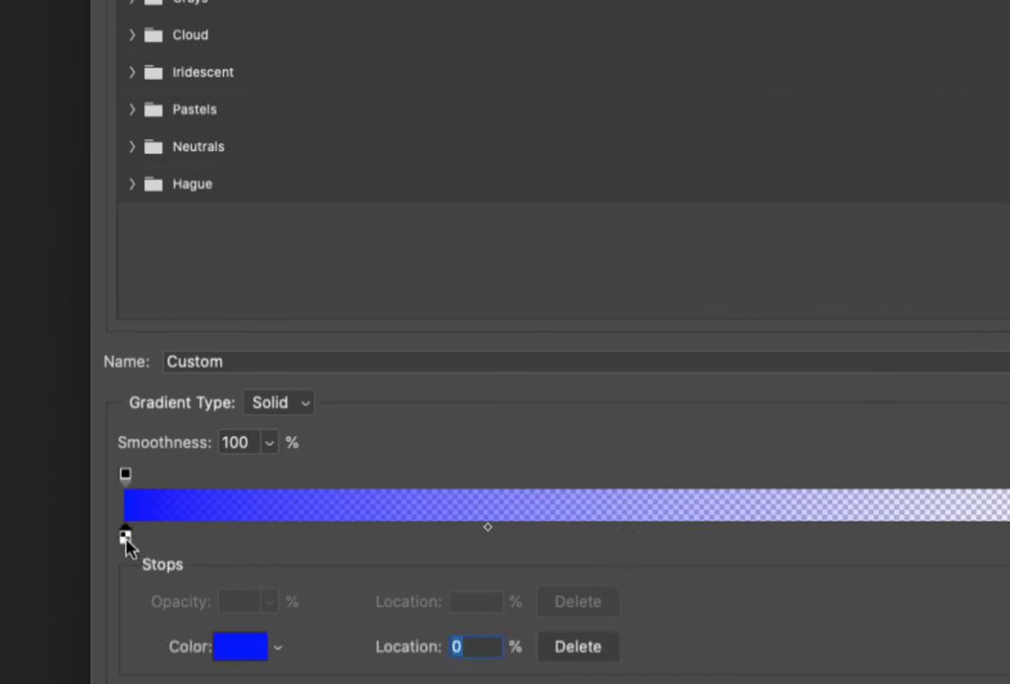
left_click_drag(487, 529, 547, 534)
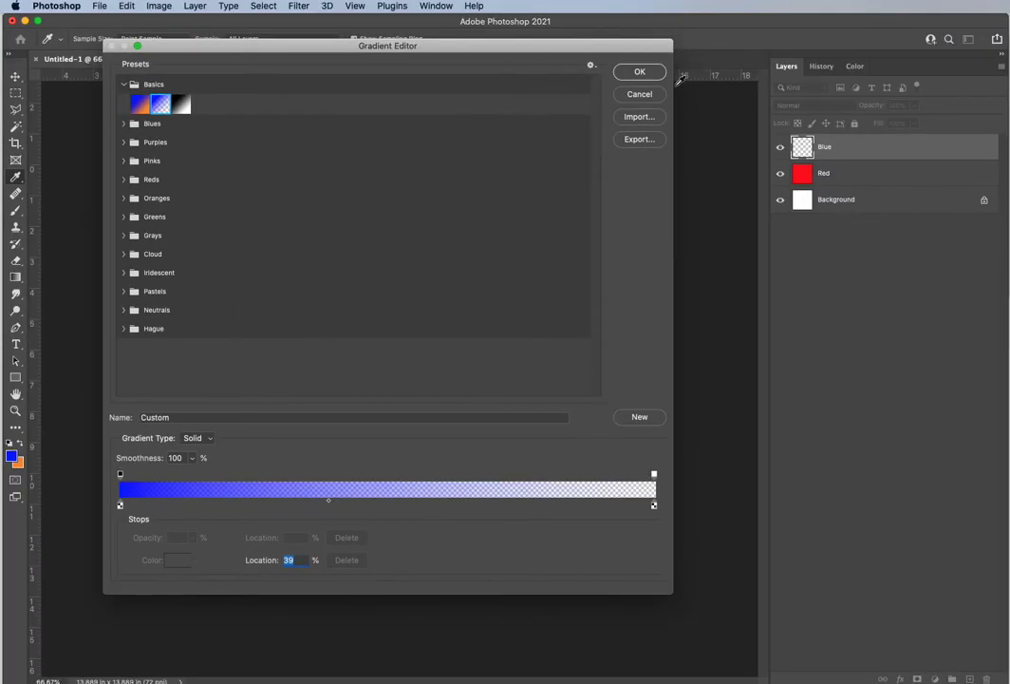
Apply the custom blue gradient diagonally from the canvas's top-left toward bottom-right.
left_click(642, 73)
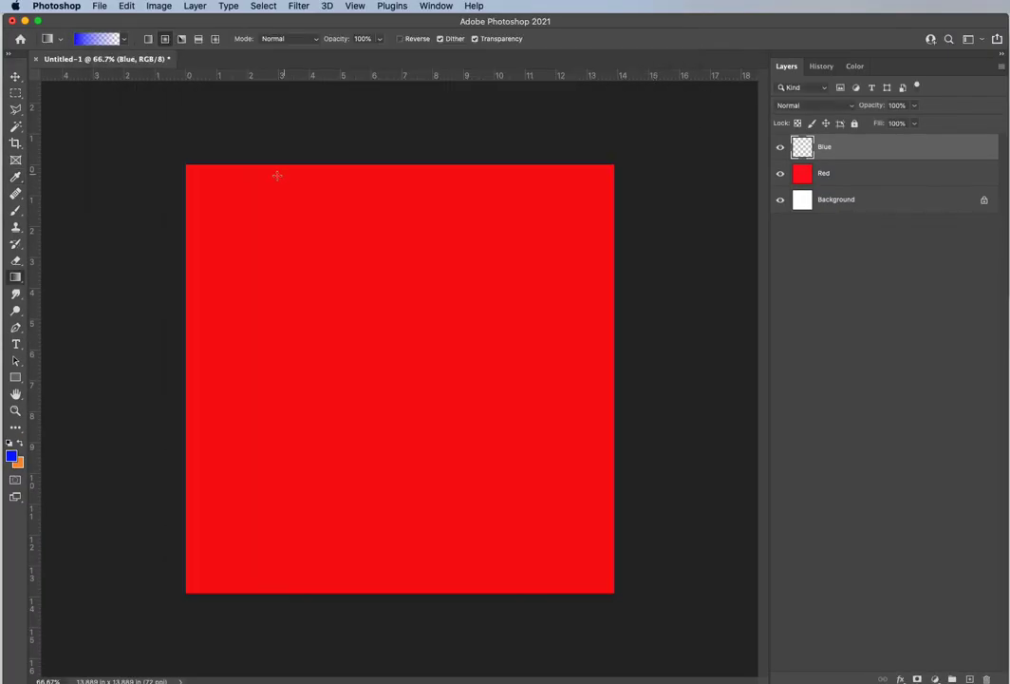
left_click_drag(188, 166, 568, 508)
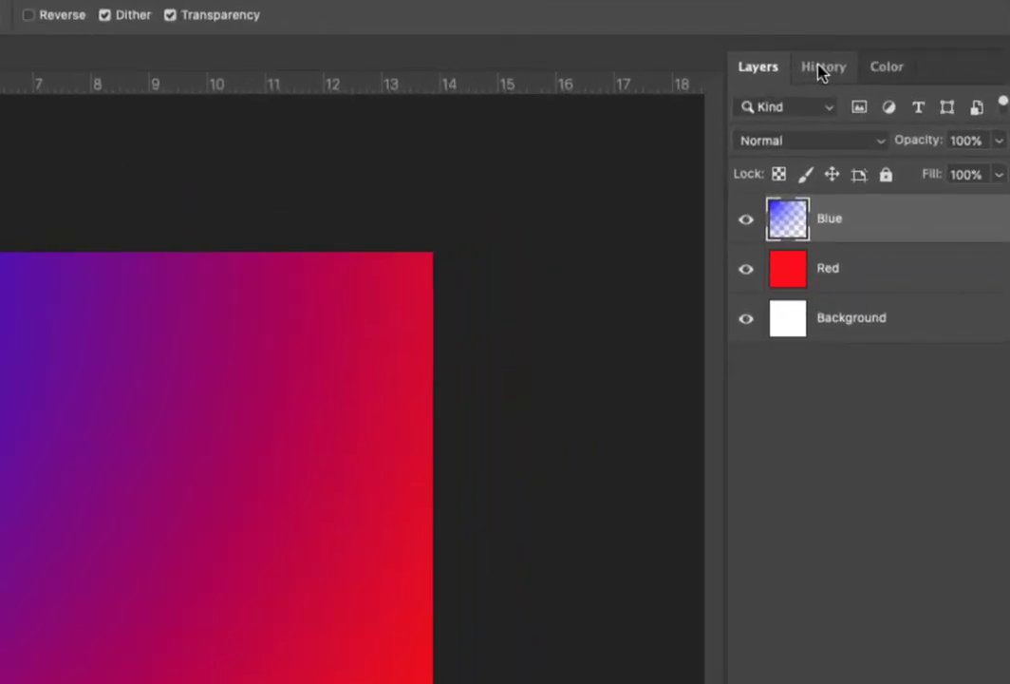
Revert to the New Layer history state and set the foreground colour to bright green.
left_click(820, 67)
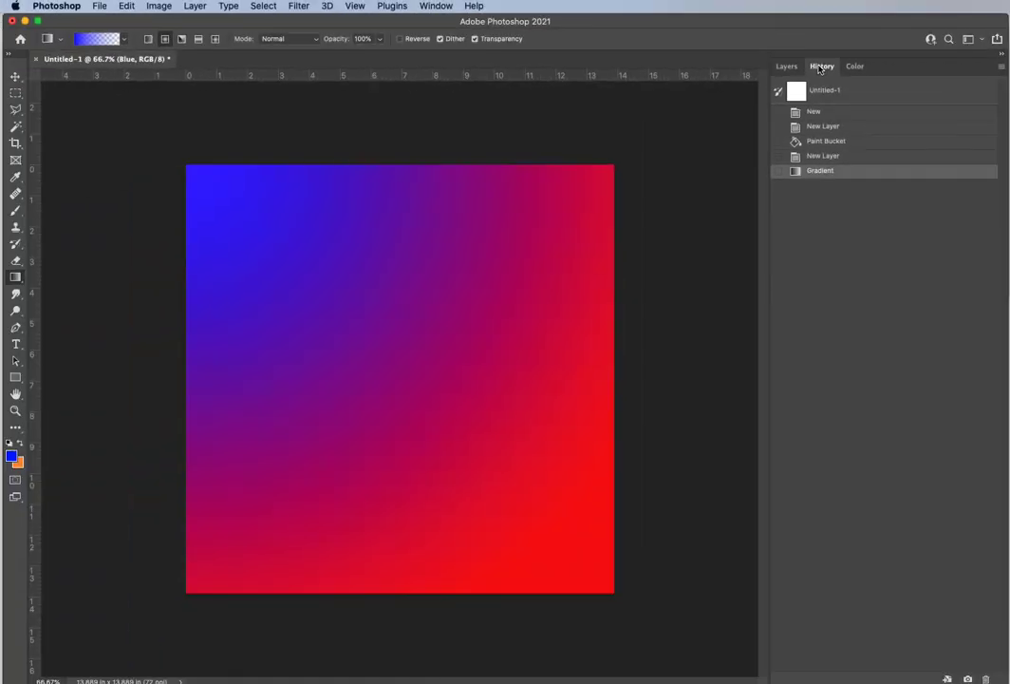
left_click(820, 157)
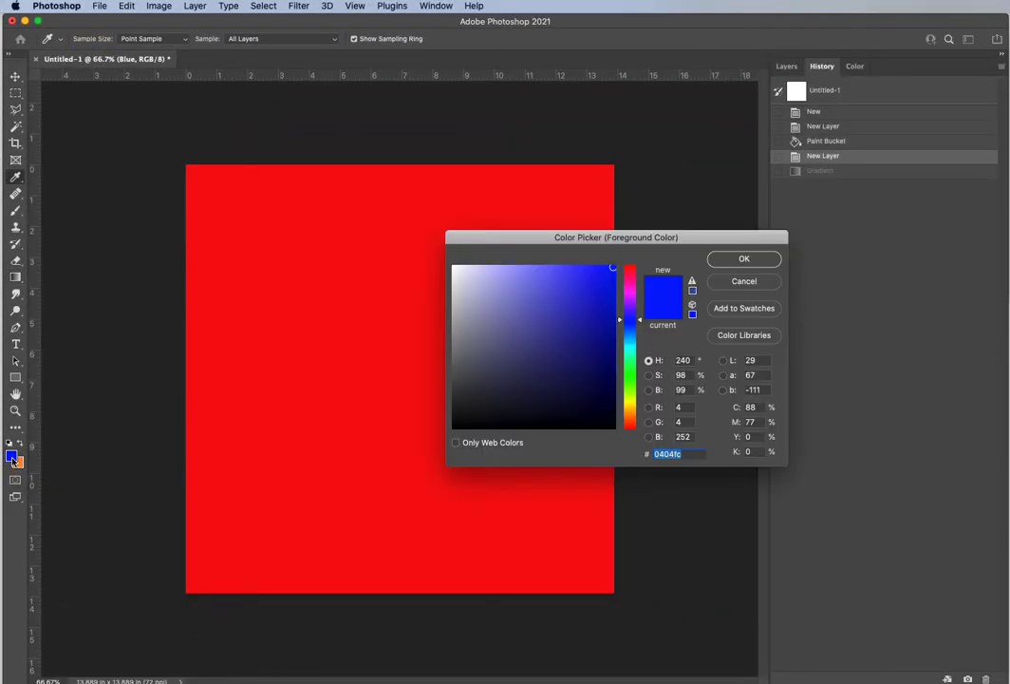
left_click(505, 281)
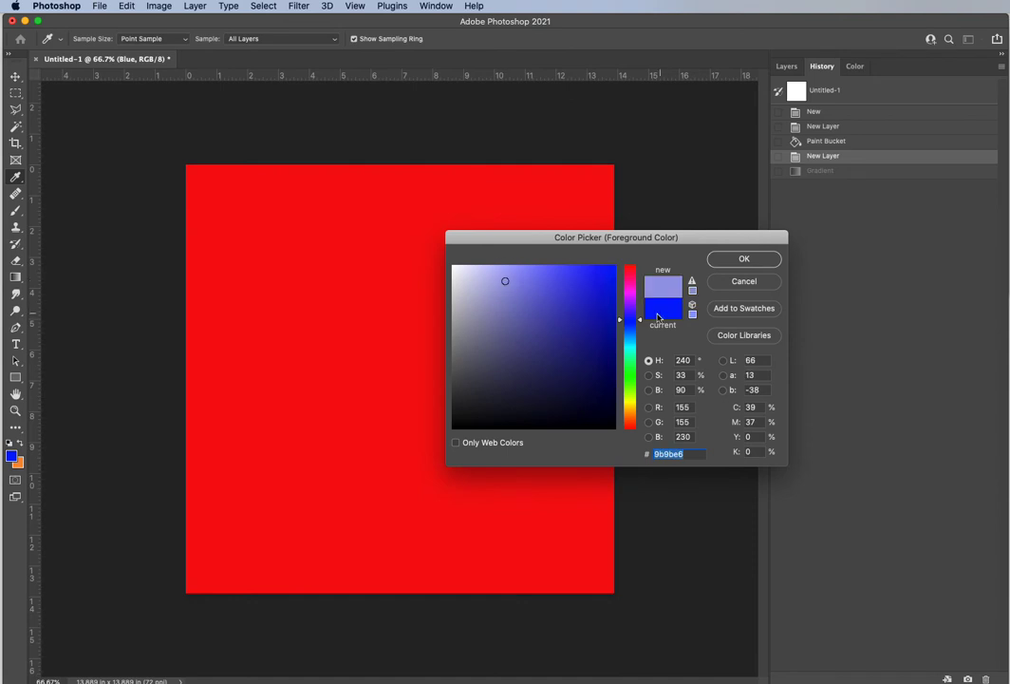
left_click_drag(628, 320, 633, 372)
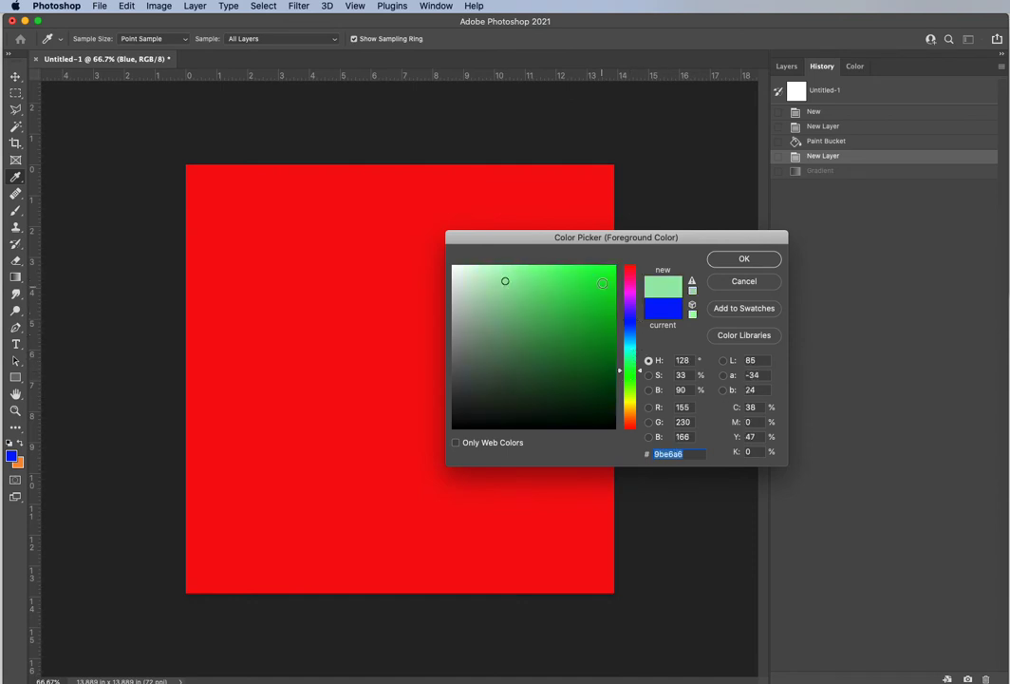
left_click(602, 273)
left_click(760, 264)
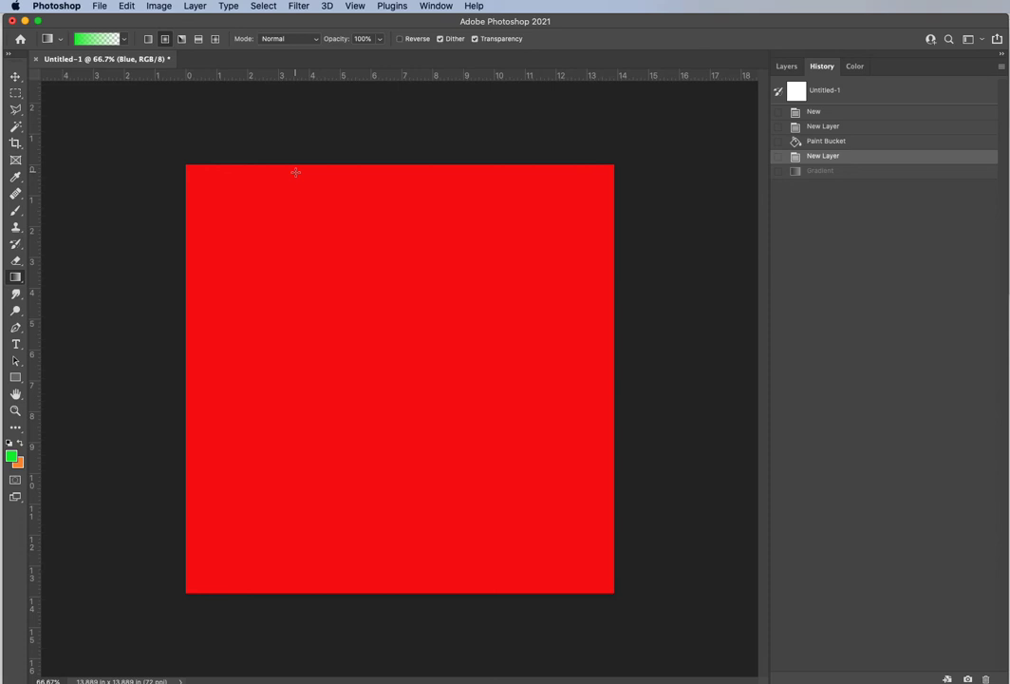
Drag a green-to-transparent gradient diagonally from the canvas's top-left corner over the red.
left_click_drag(189, 169, 570, 566)
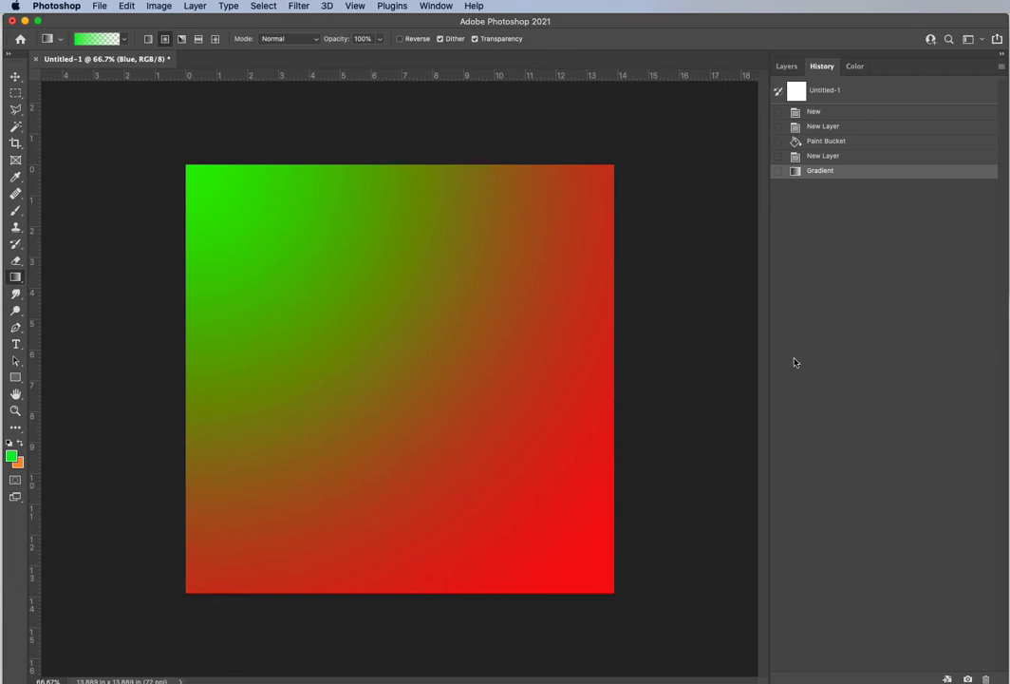
left_click(788, 68)
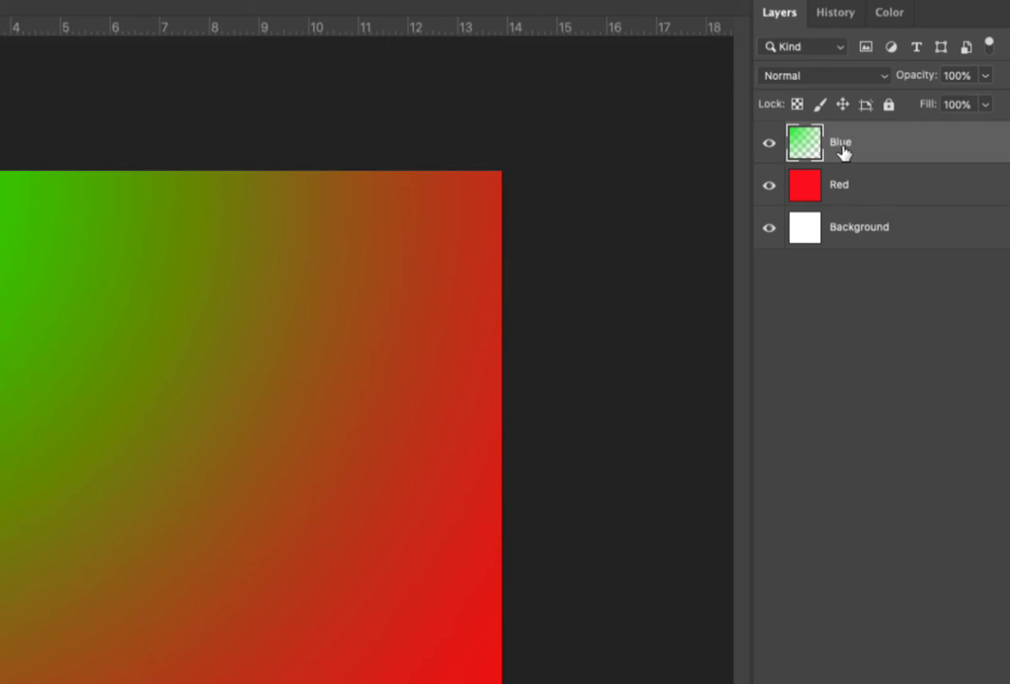
Rename the Blue layer to 'Green'.
double_click(842, 145)
type("Green")
key("Return")
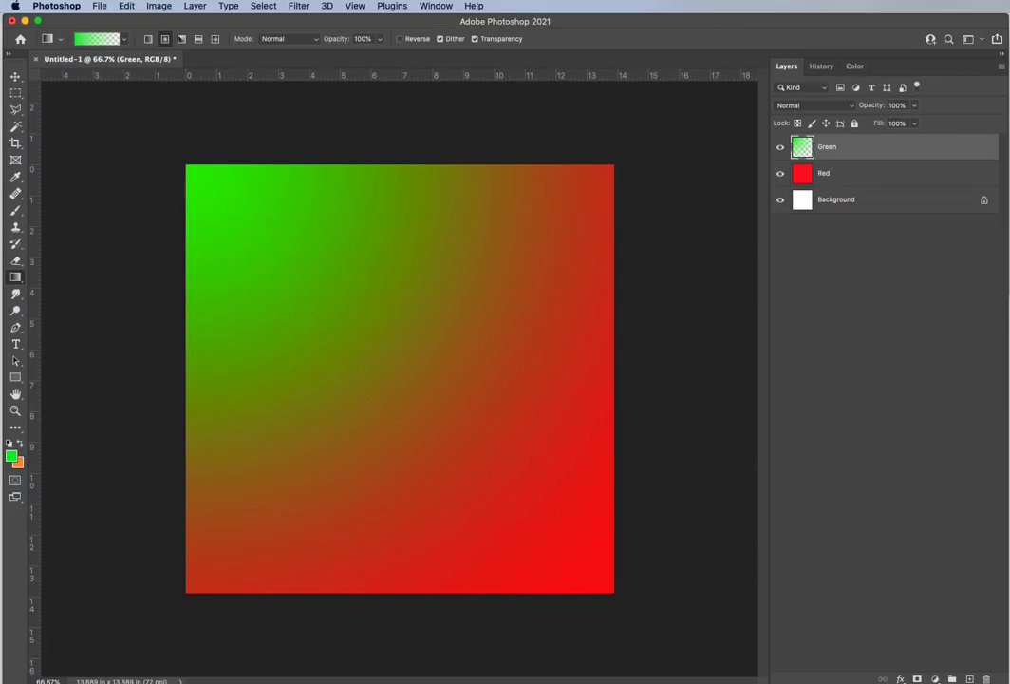
Delete the Green layer, confirming the deletion.
right_click(843, 140)
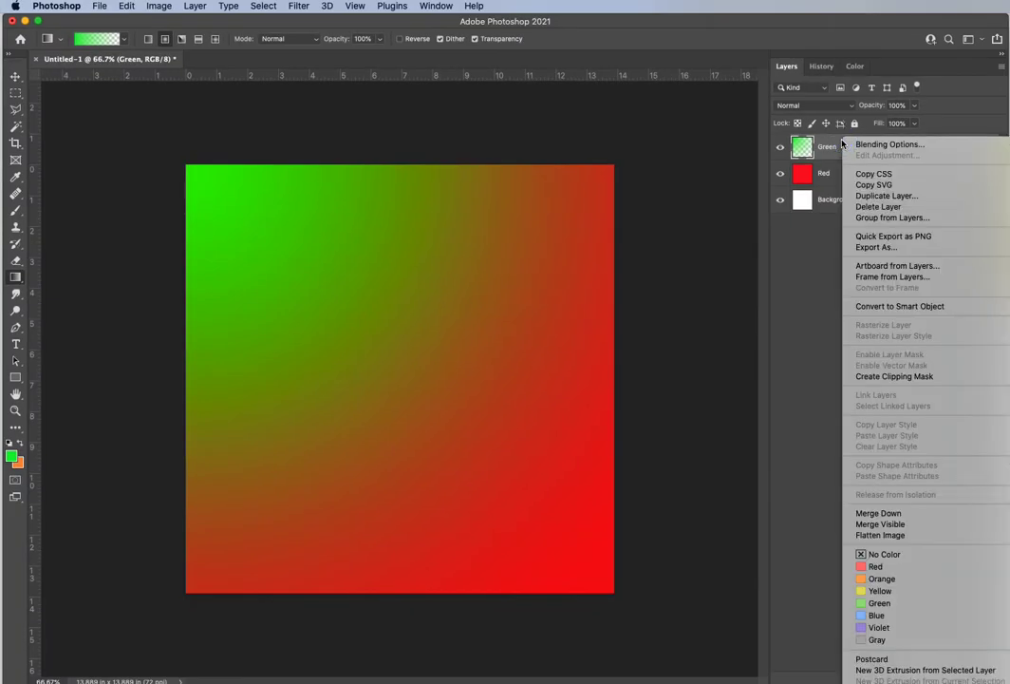
left_click(878, 207)
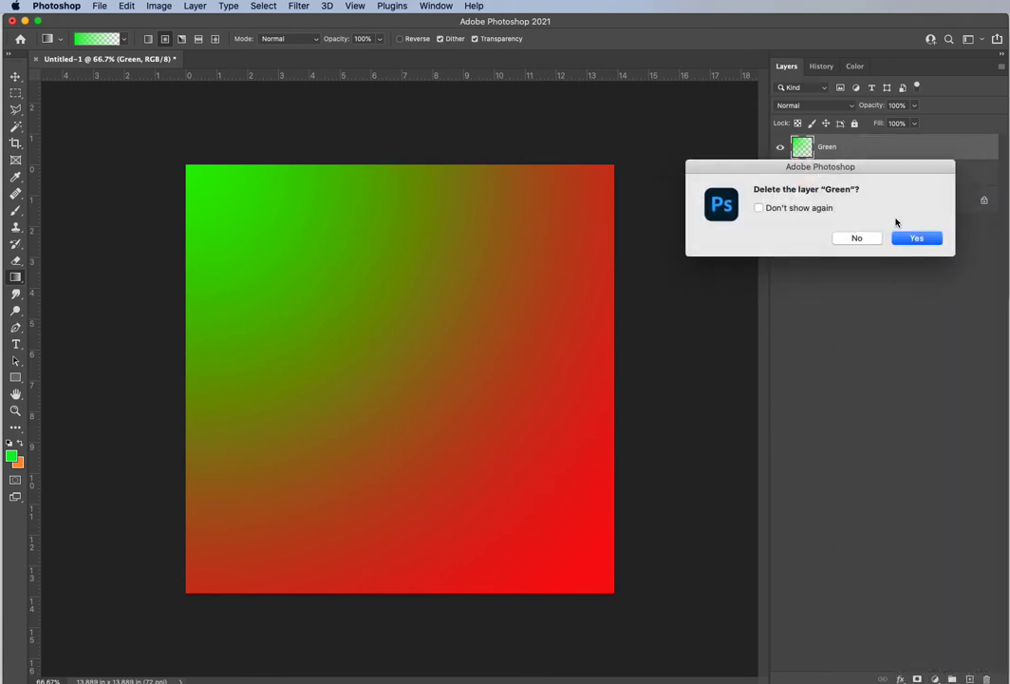
left_click(920, 241)
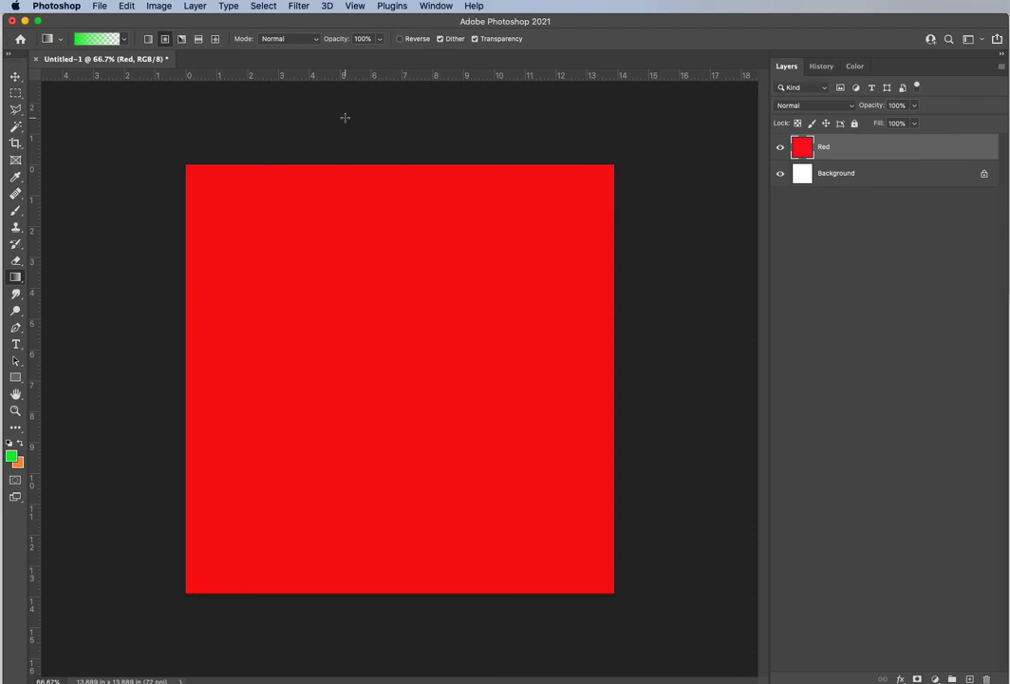
left_click_drag(345, 116, 285, 95)
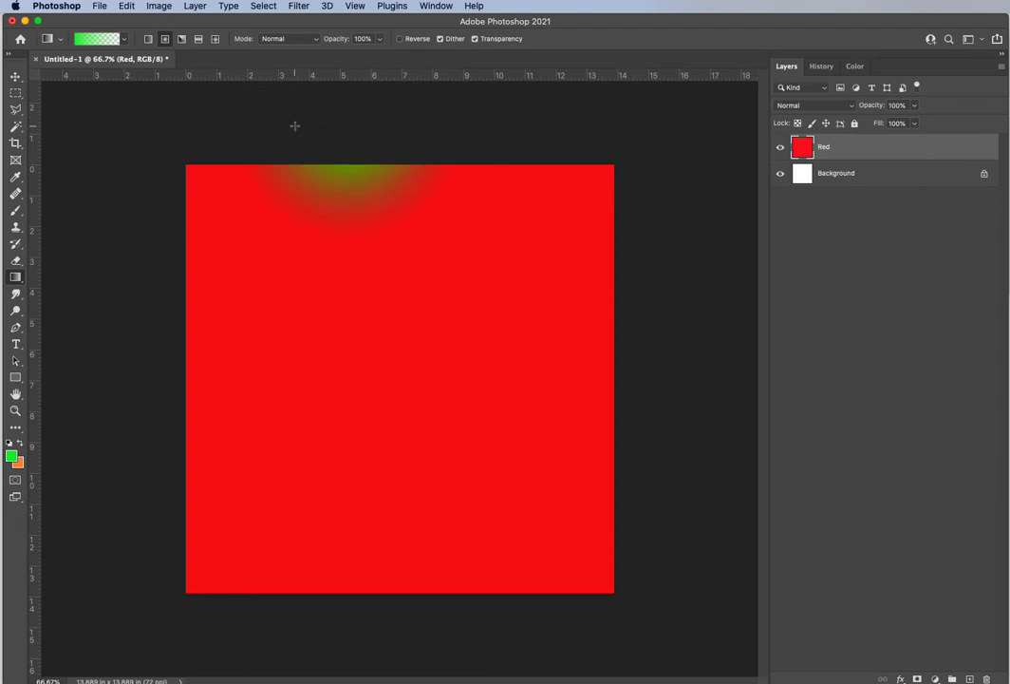
key("super+z")
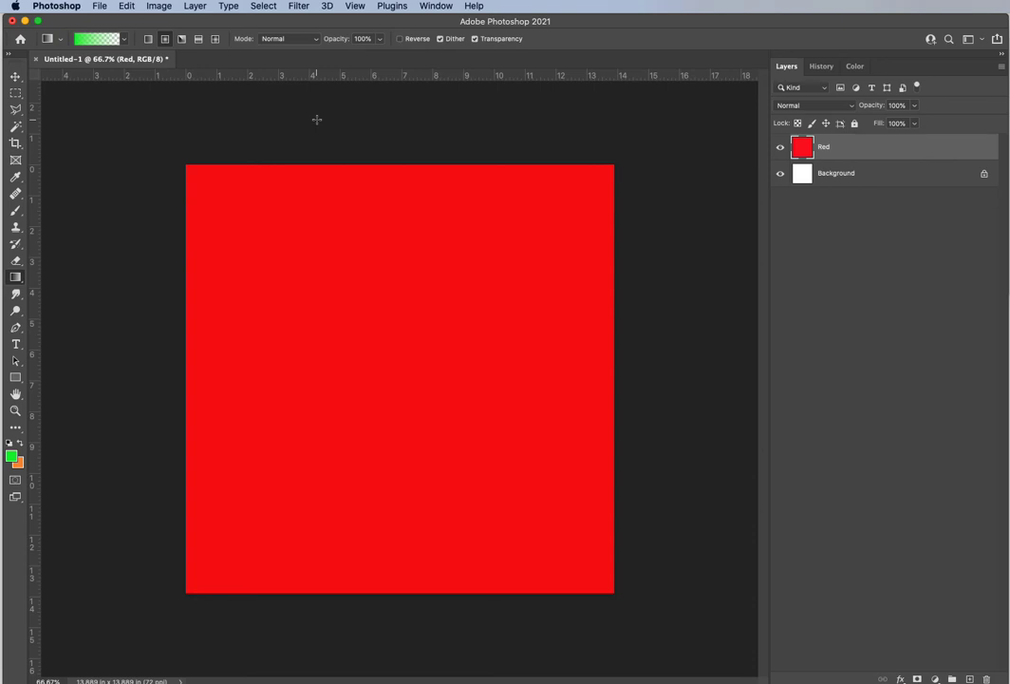
left_click(821, 65)
left_click(822, 215)
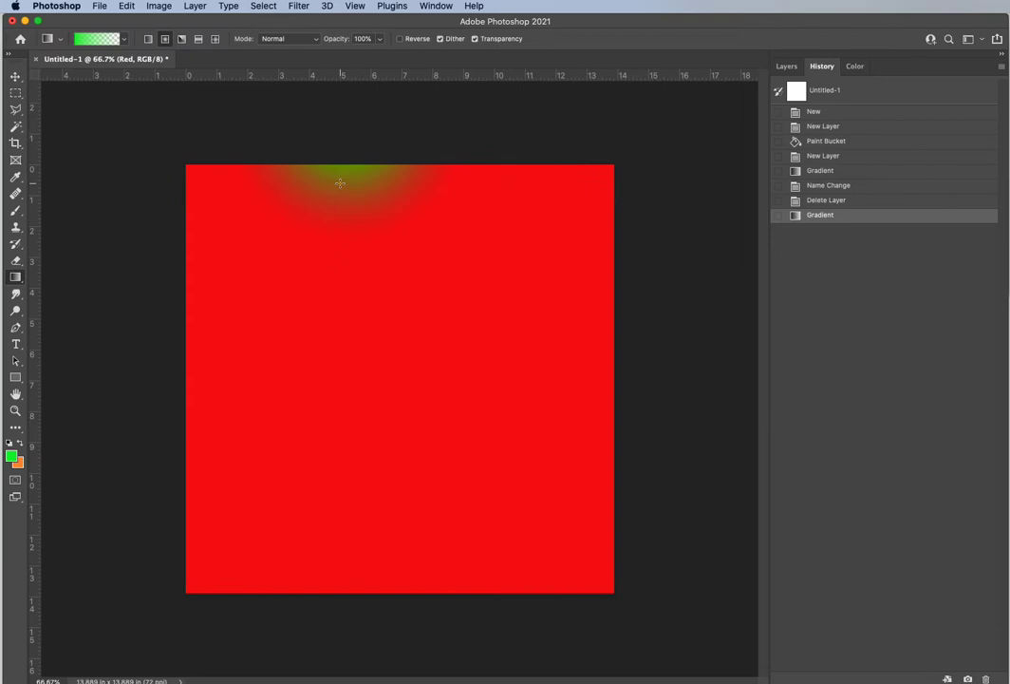
left_click(840, 203)
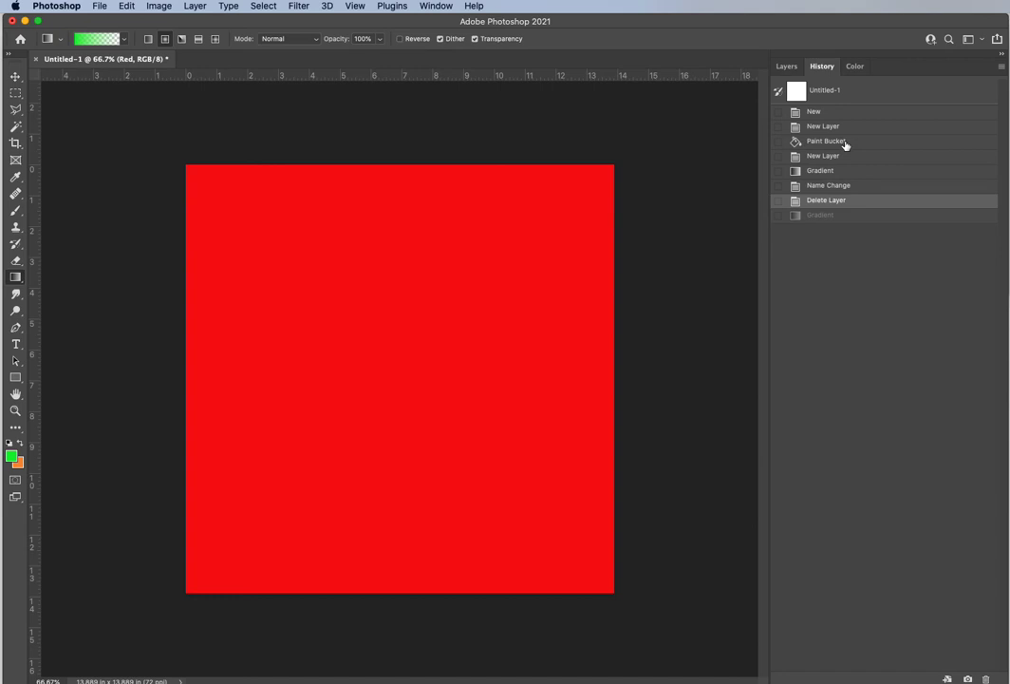
Open the Gradient Editor for the green-to-transparent gradient and move it up and right.
left_click(90, 40)
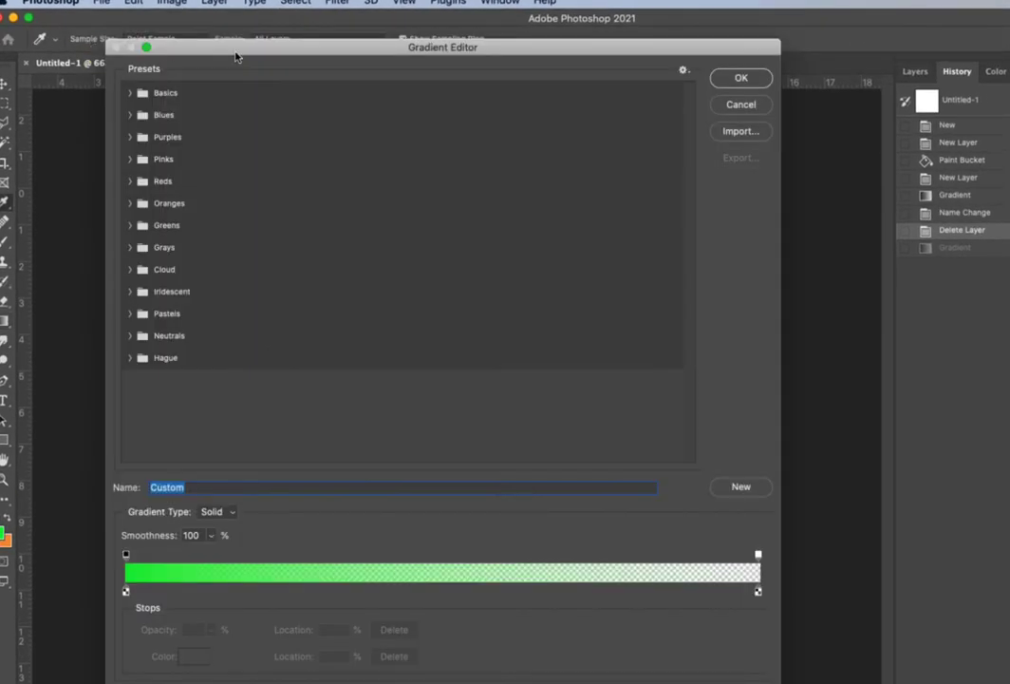
left_click_drag(374, 50, 454, 27)
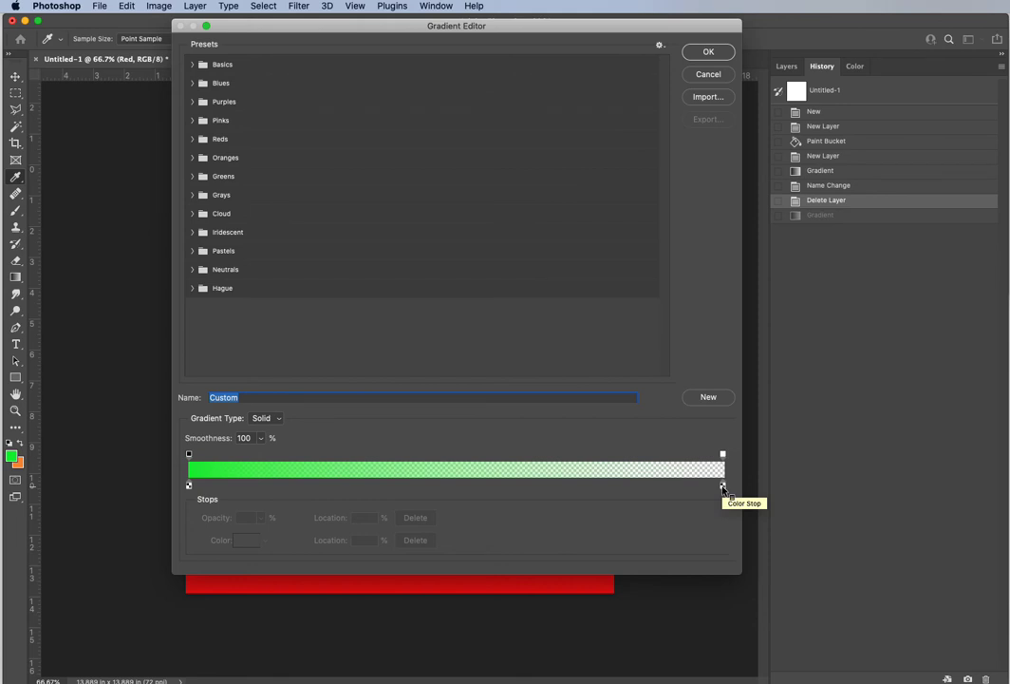
Make the gradient's right-end colour stop blue.
left_click(723, 487)
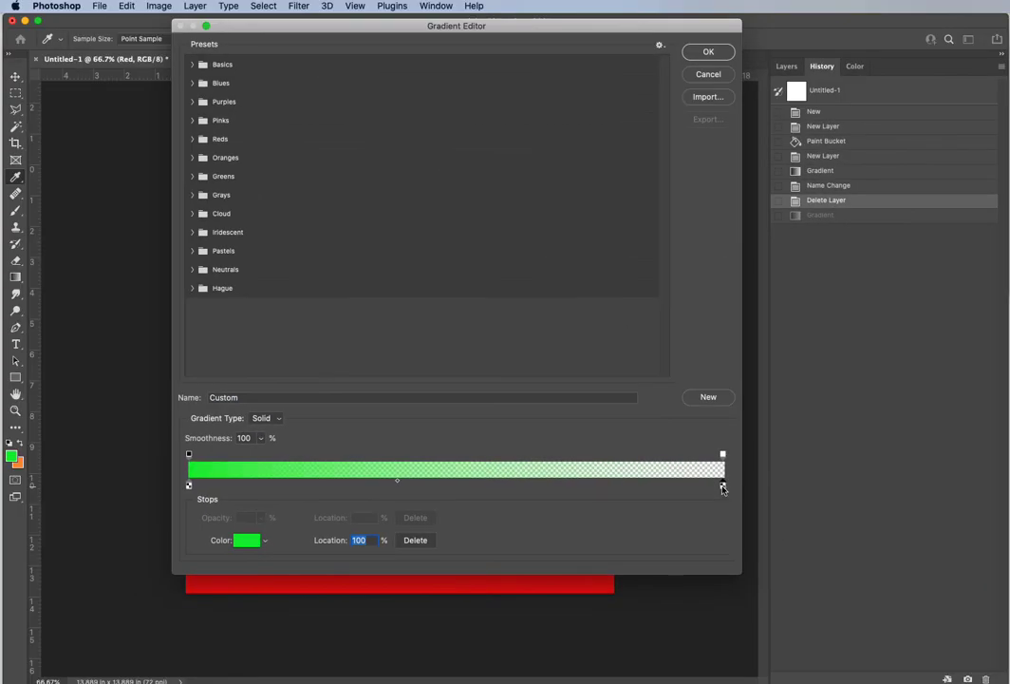
left_click(249, 541)
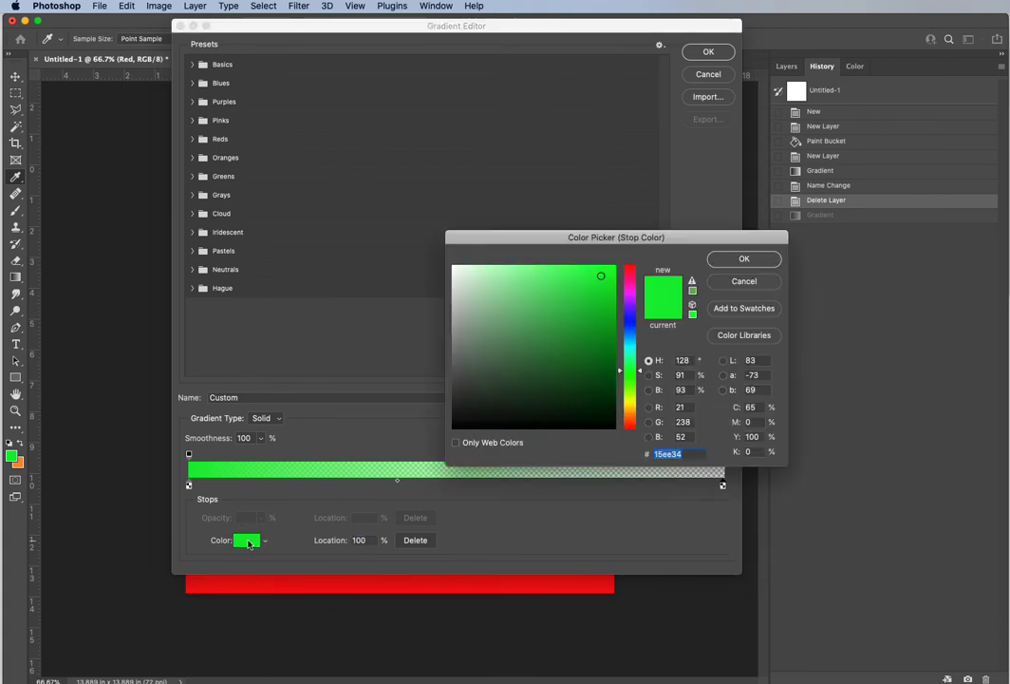
left_click(630, 317)
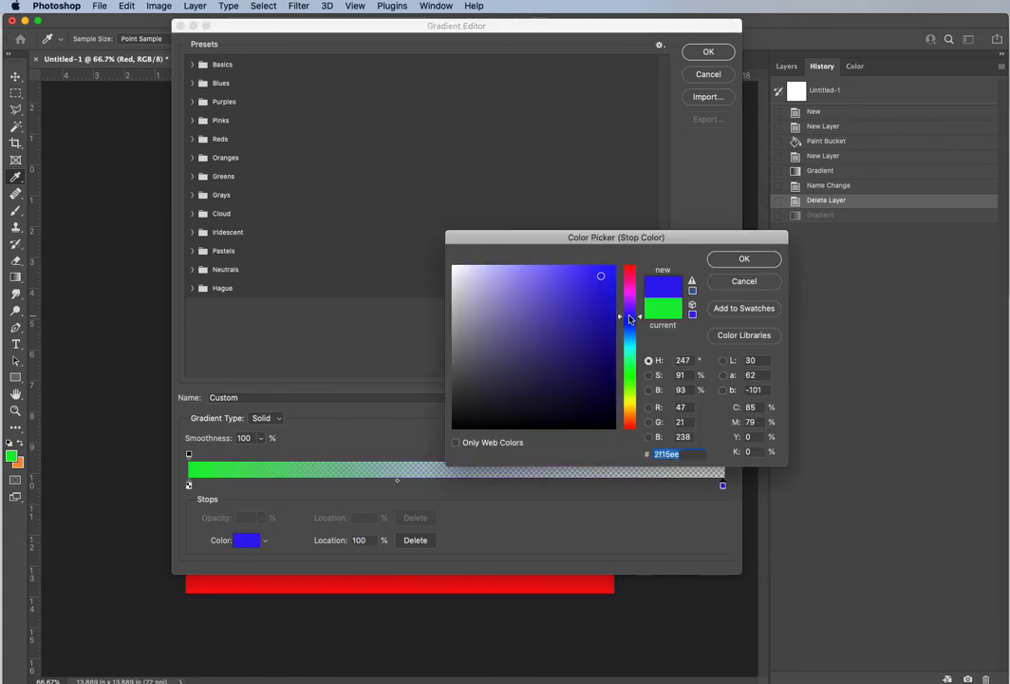
left_click(744, 259)
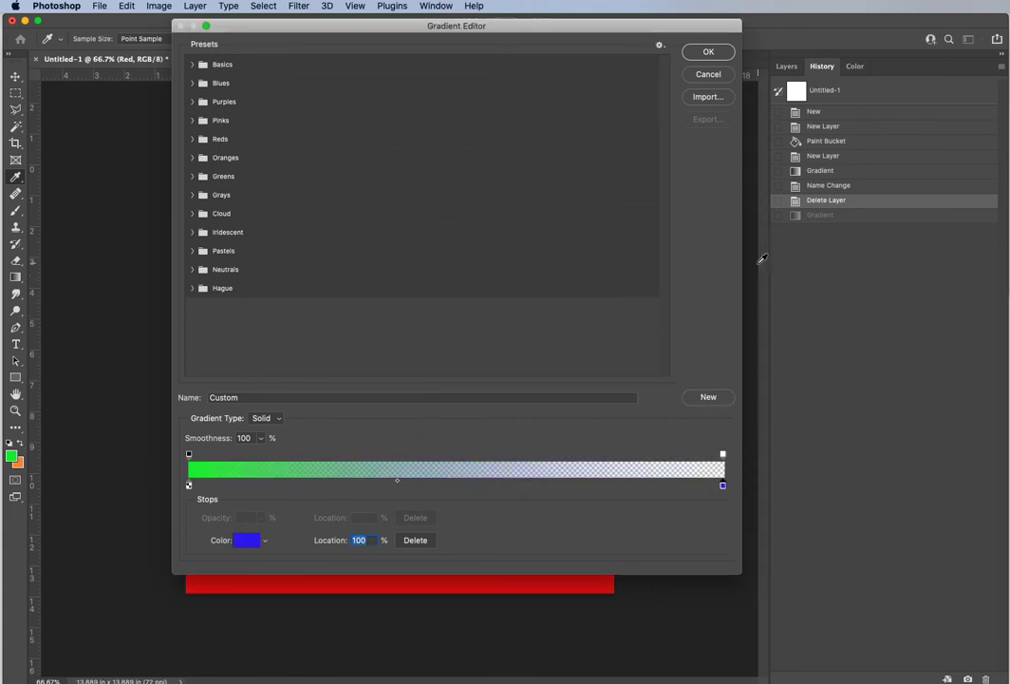
Add a white colour stop at the 50% midpoint of the gradient.
left_click(461, 485)
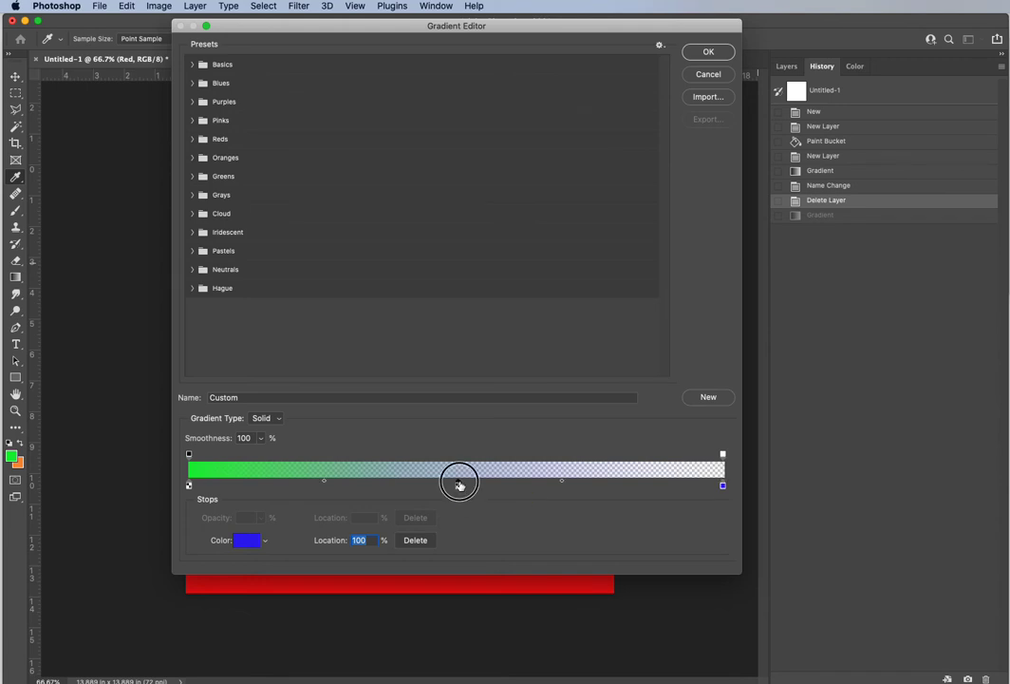
left_click(246, 540)
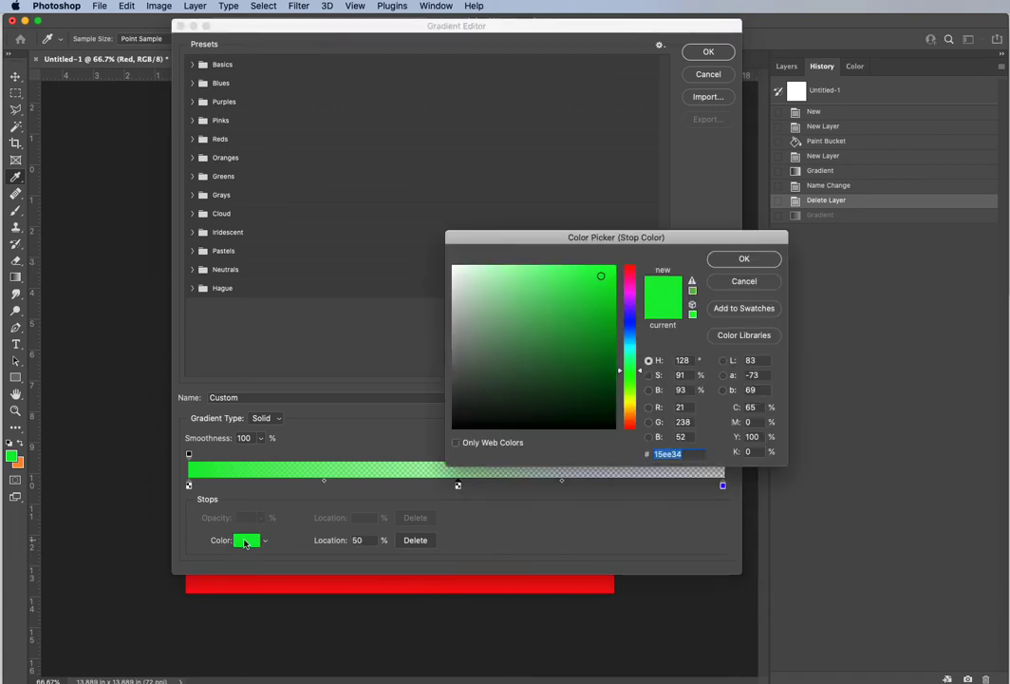
left_click(454, 269)
left_click(765, 260)
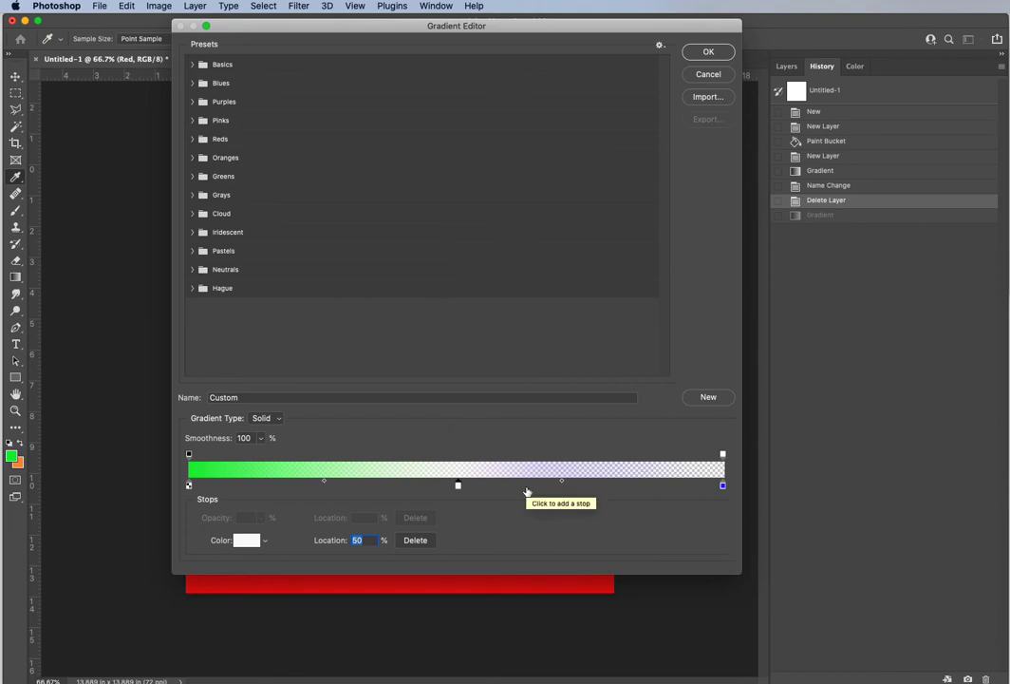
left_click(189, 486)
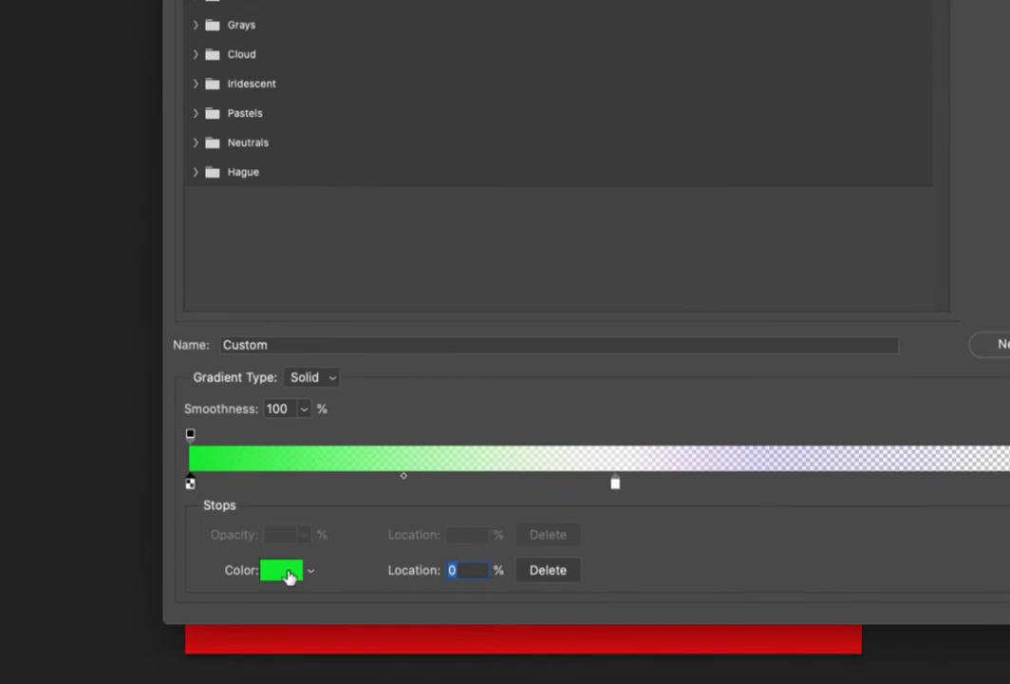
Recolour the left stop from green to white, after briefly trying red.
left_click(287, 576)
left_click(893, 142)
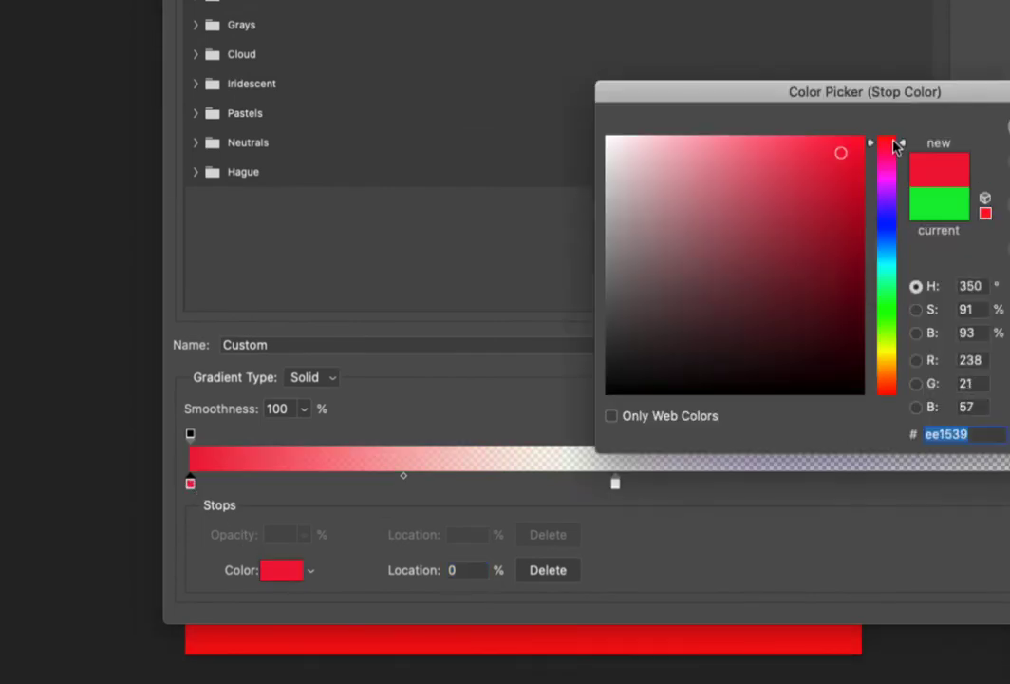
key("Return")
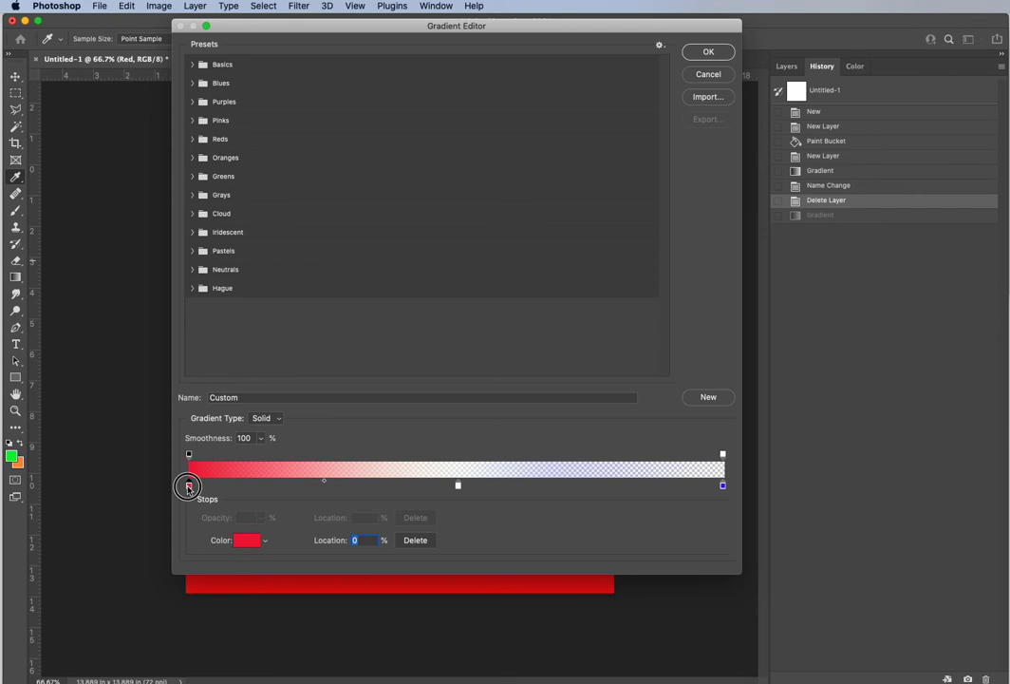
double_click(189, 486)
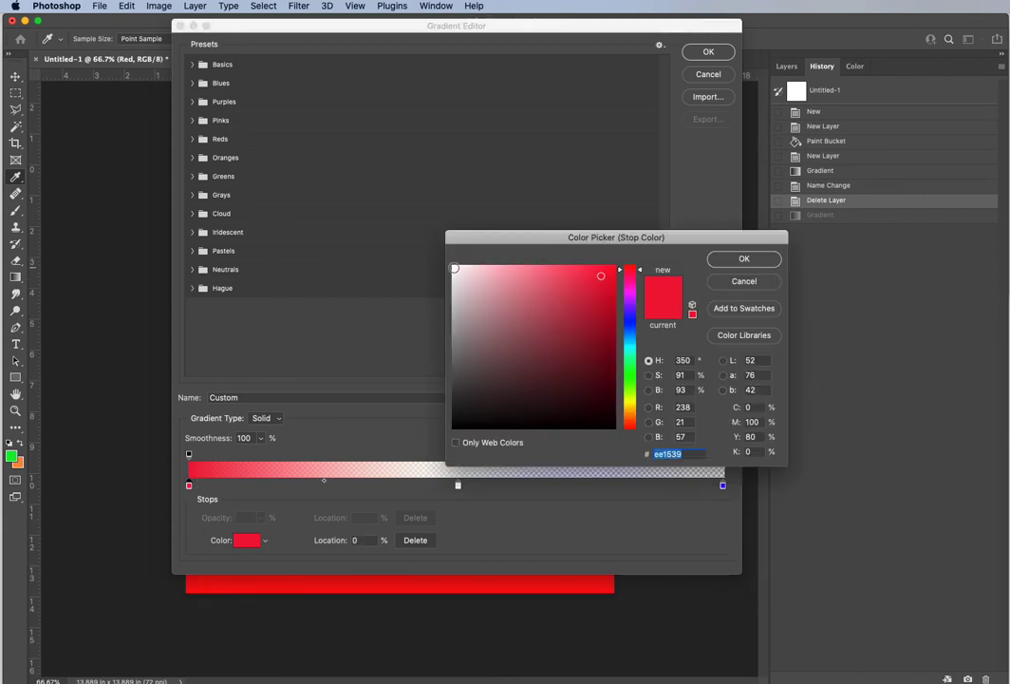
left_click(450, 268)
left_click(743, 258)
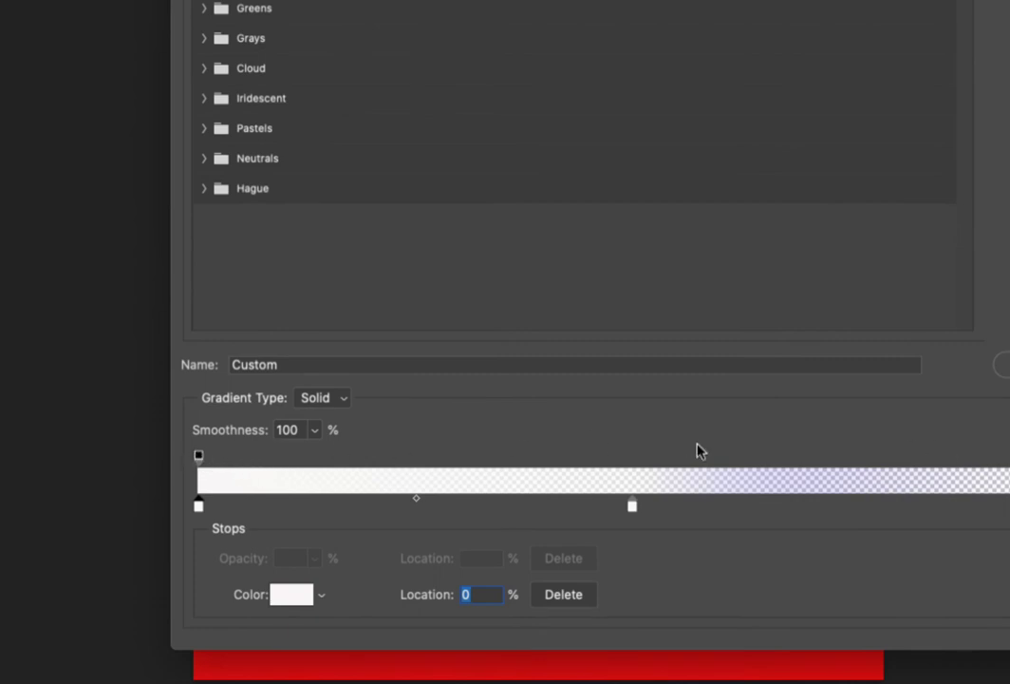
Add a middle opacity stop and set the right-end opacity to 100%.
left_click(198, 456)
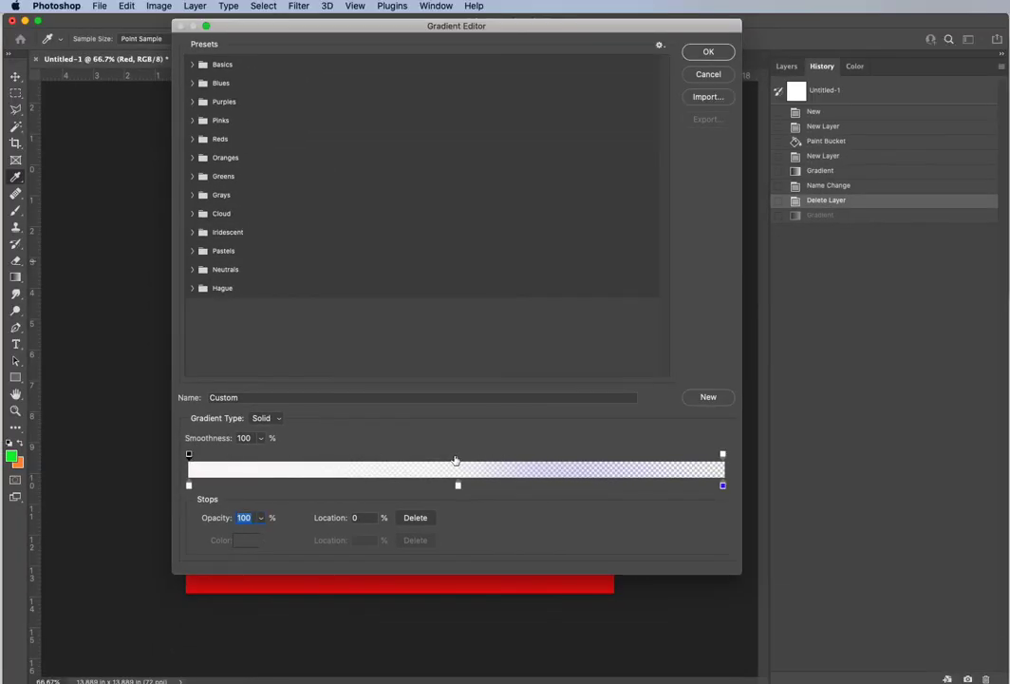
left_click(454, 455)
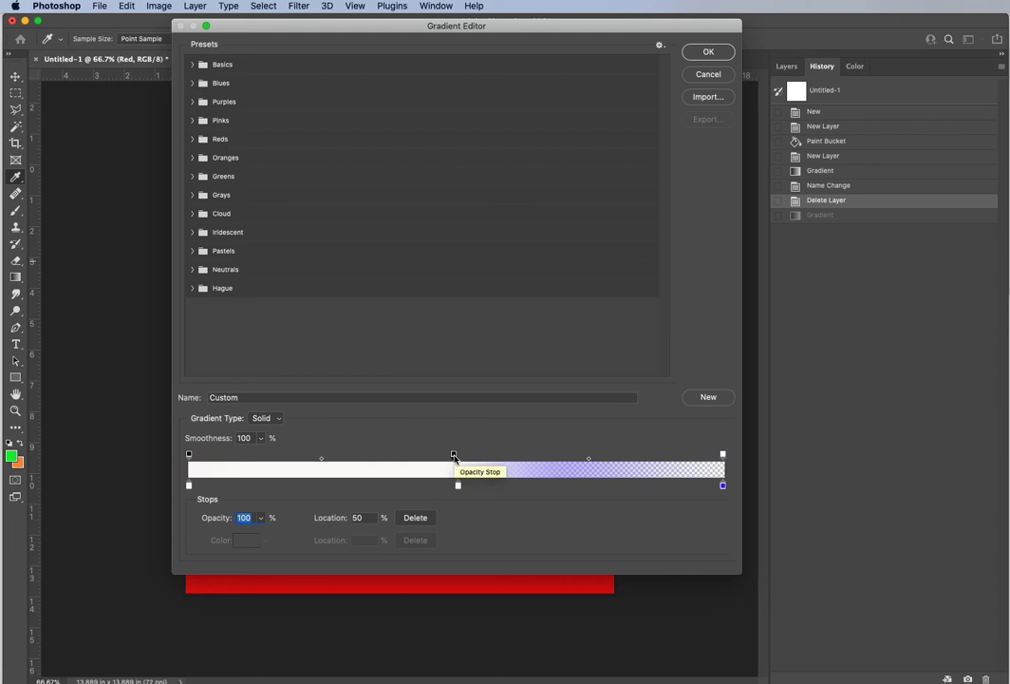
left_click(723, 456)
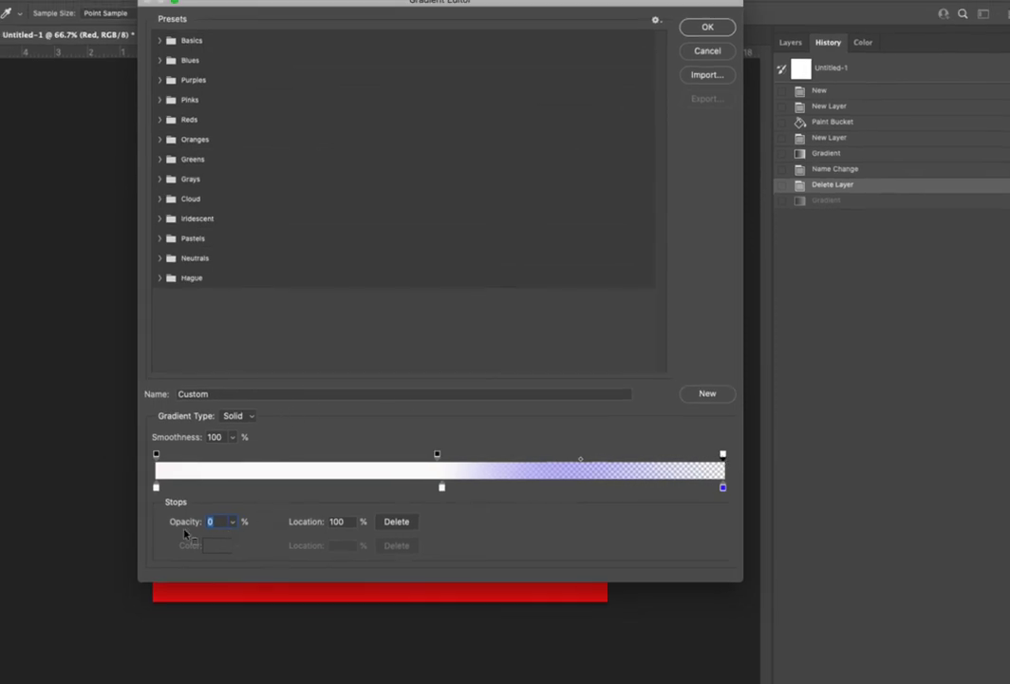
left_click(233, 522)
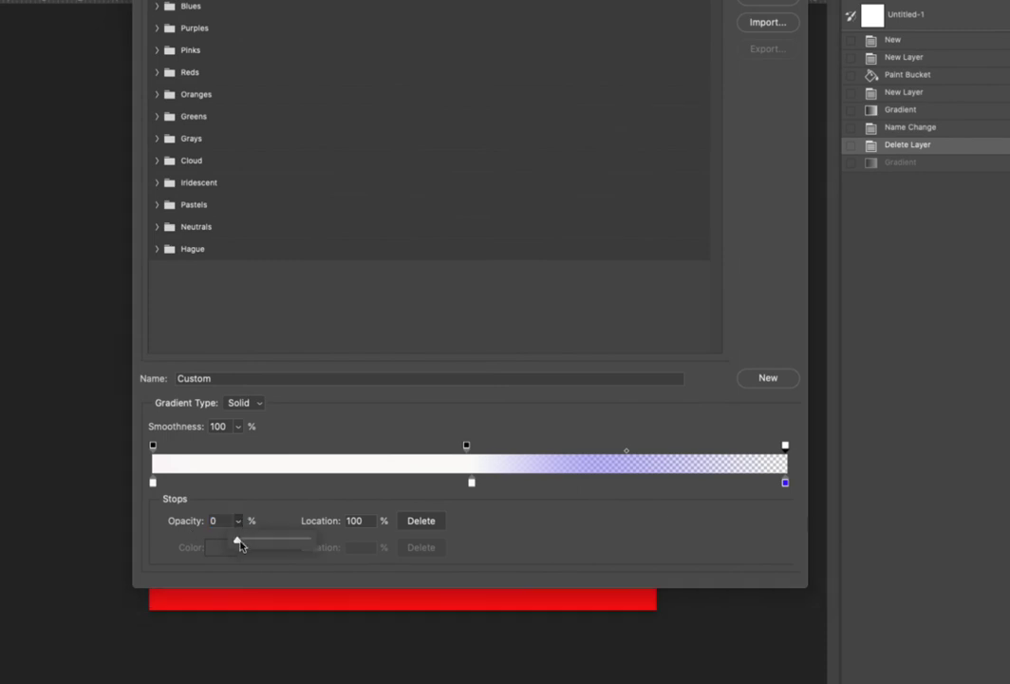
left_click_drag(240, 545, 309, 541)
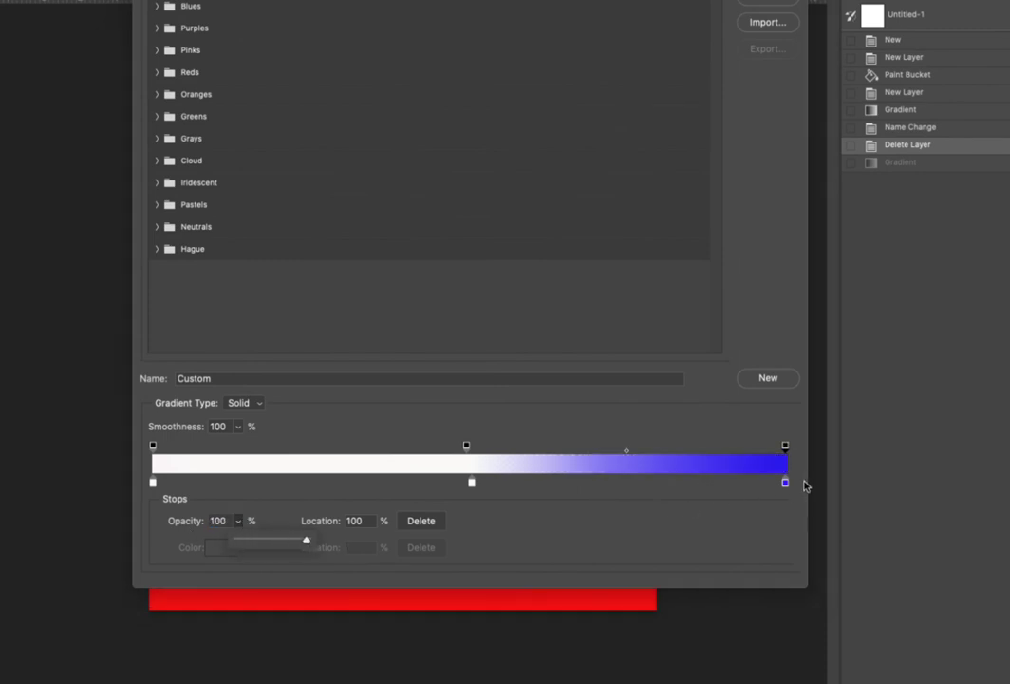
Nudge the middle opacity stop and set the left-end opacity to 0%.
left_click(466, 446)
left_click_drag(467, 449, 472, 450)
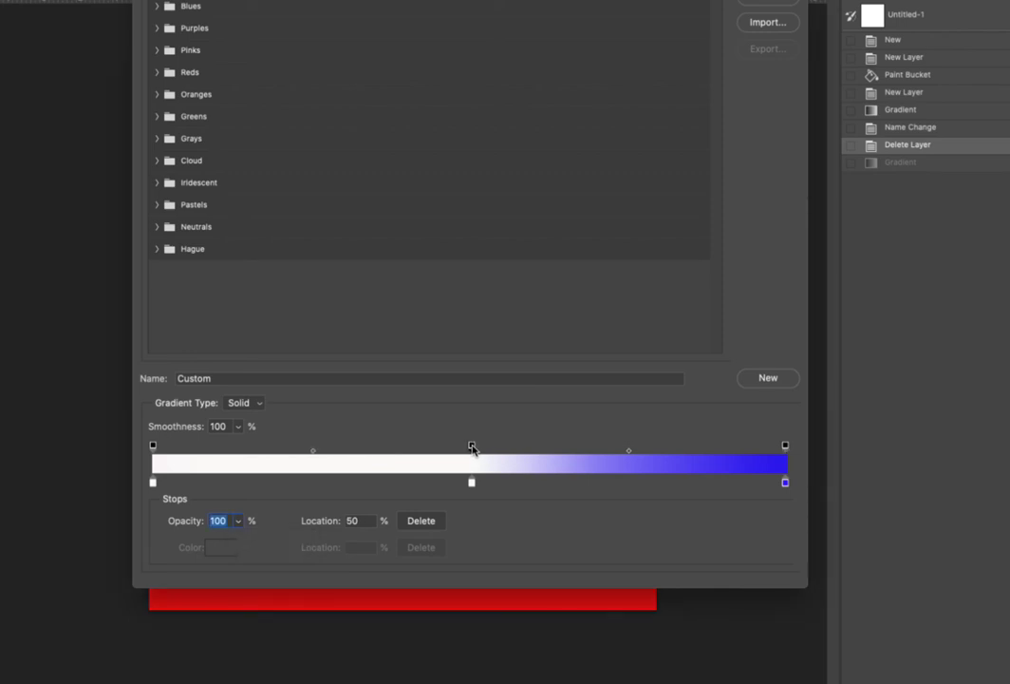
left_click(152, 446)
left_click(238, 521)
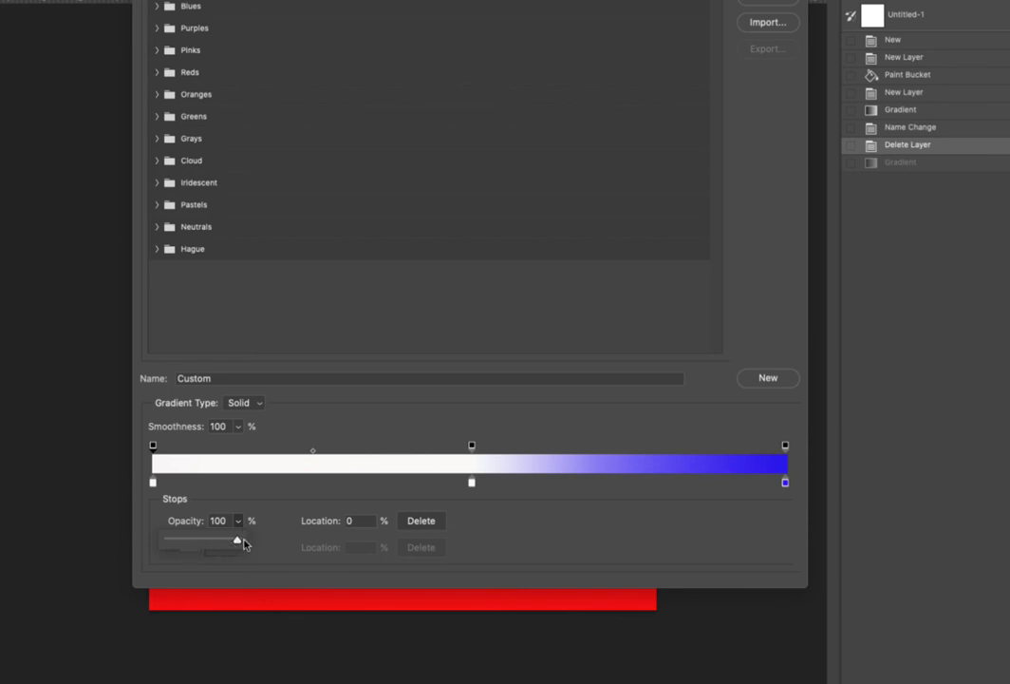
left_click_drag(238, 541, 165, 540)
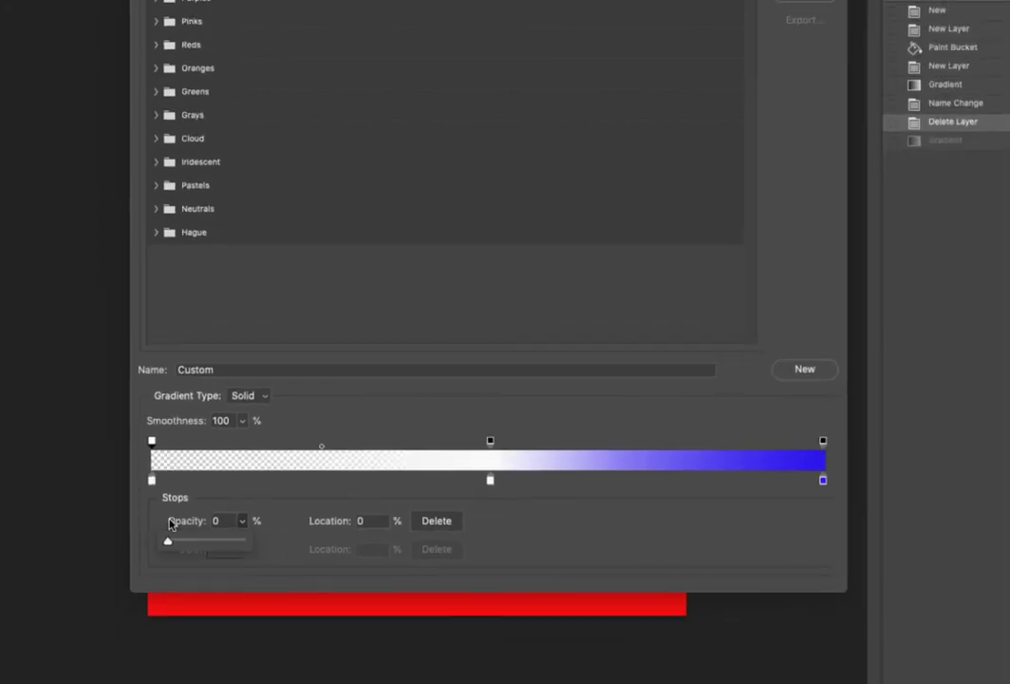
Rename the gradient 'Red White Blue - Gradient', add it to Presets with New, and click OK.
left_click(225, 369)
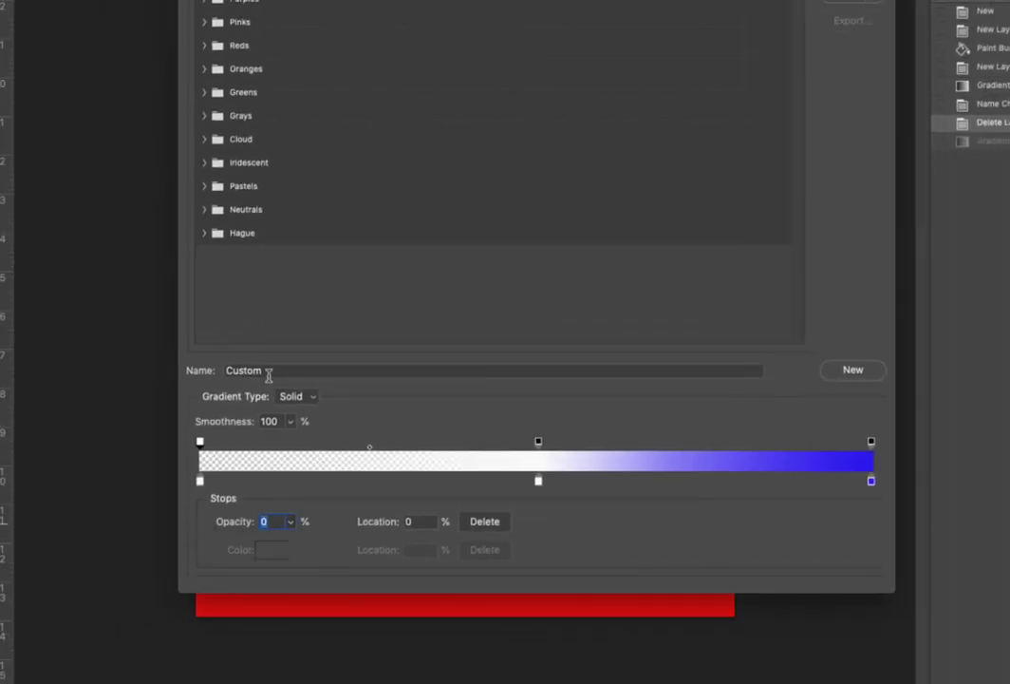
left_click_drag(278, 369, 192, 370)
type("Red White Blue - Gradient")
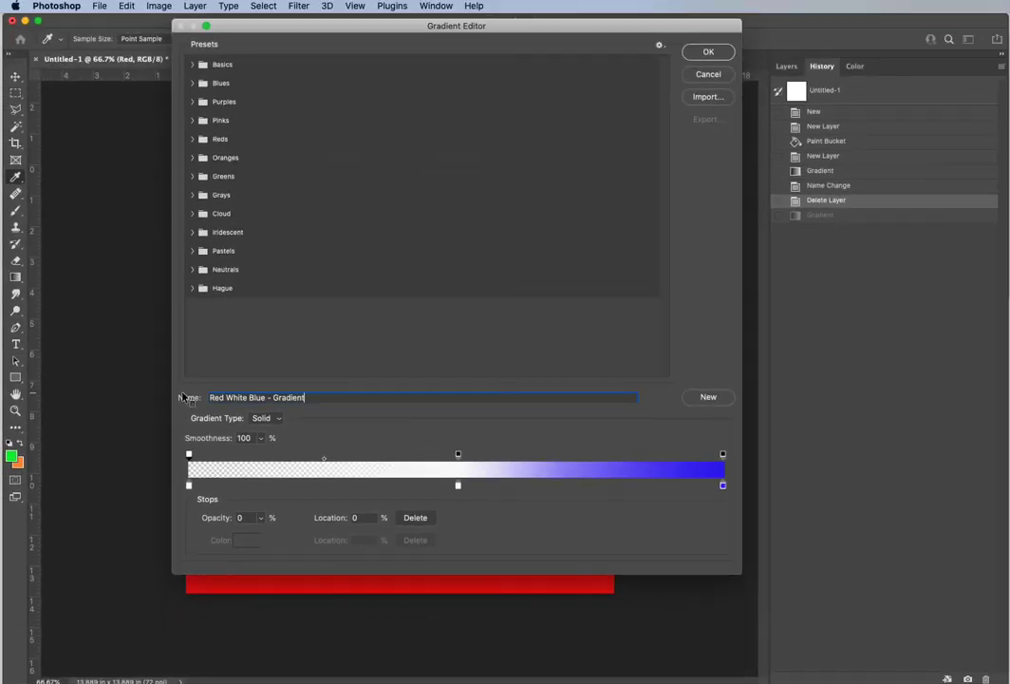
left_click(707, 399)
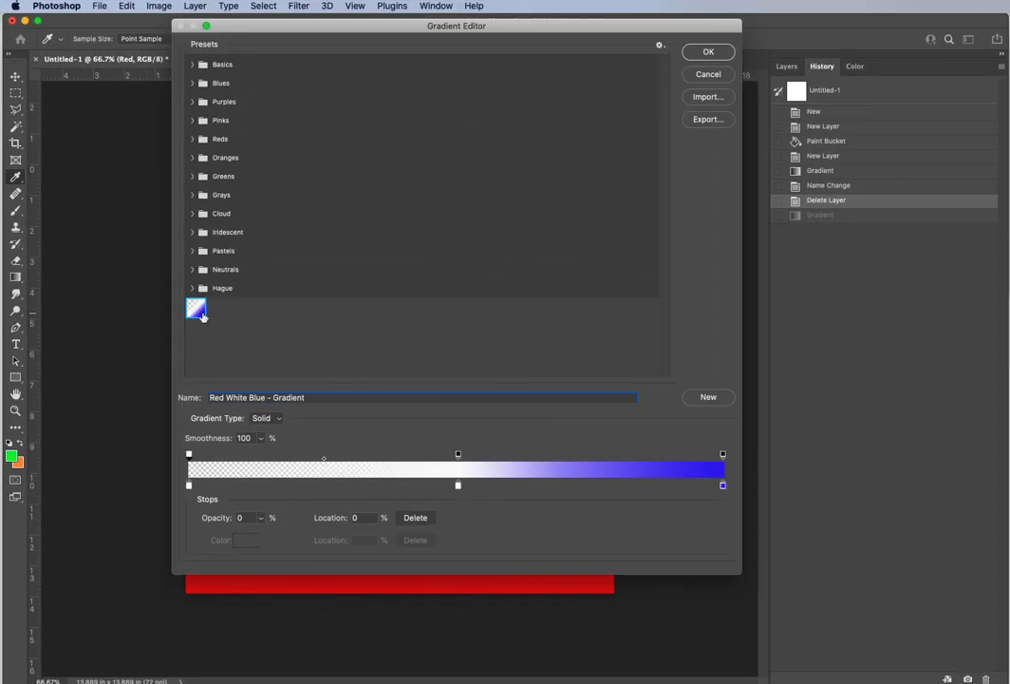
left_click(708, 51)
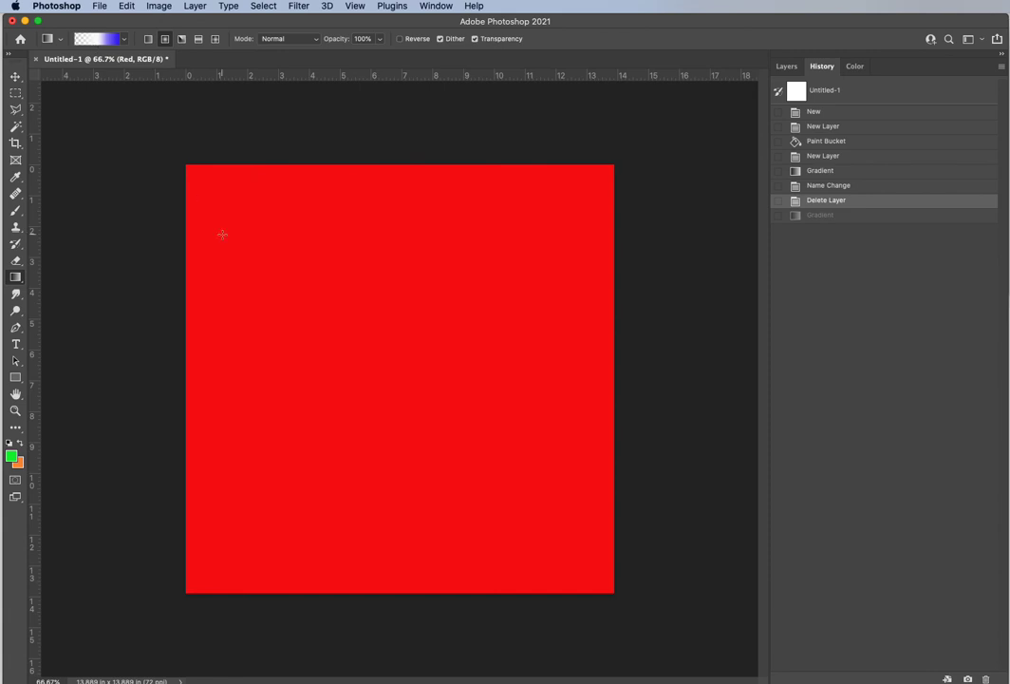
Draw the radial gradient across the canvas, undo it, and redraw it from the left edge.
left_click_drag(195, 225, 607, 439)
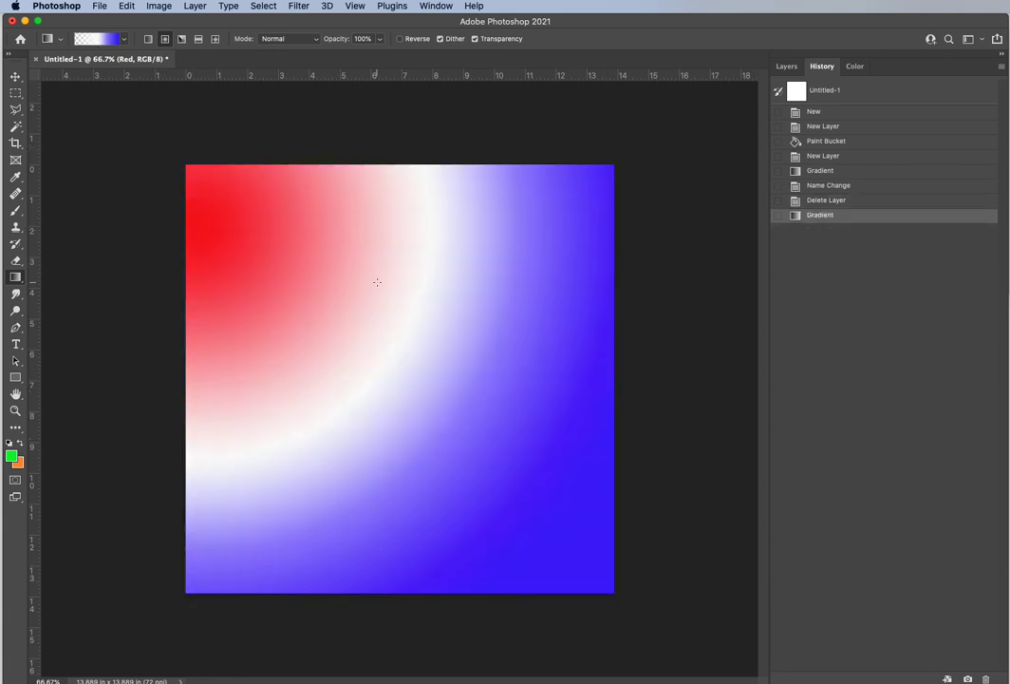
key("super+z")
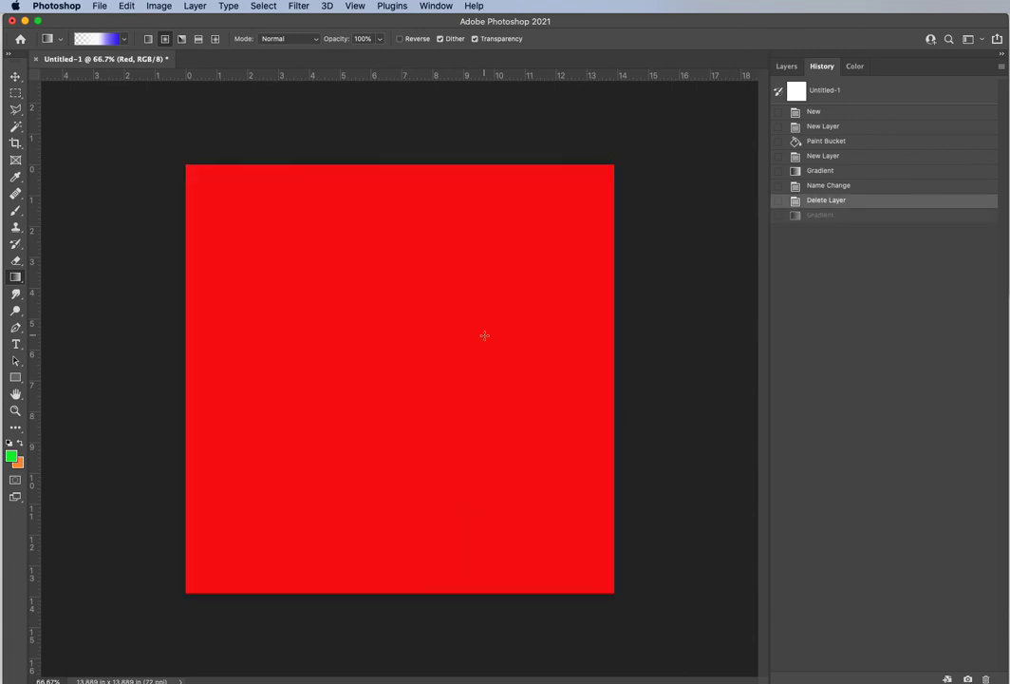
left_click_drag(188, 265, 609, 351)
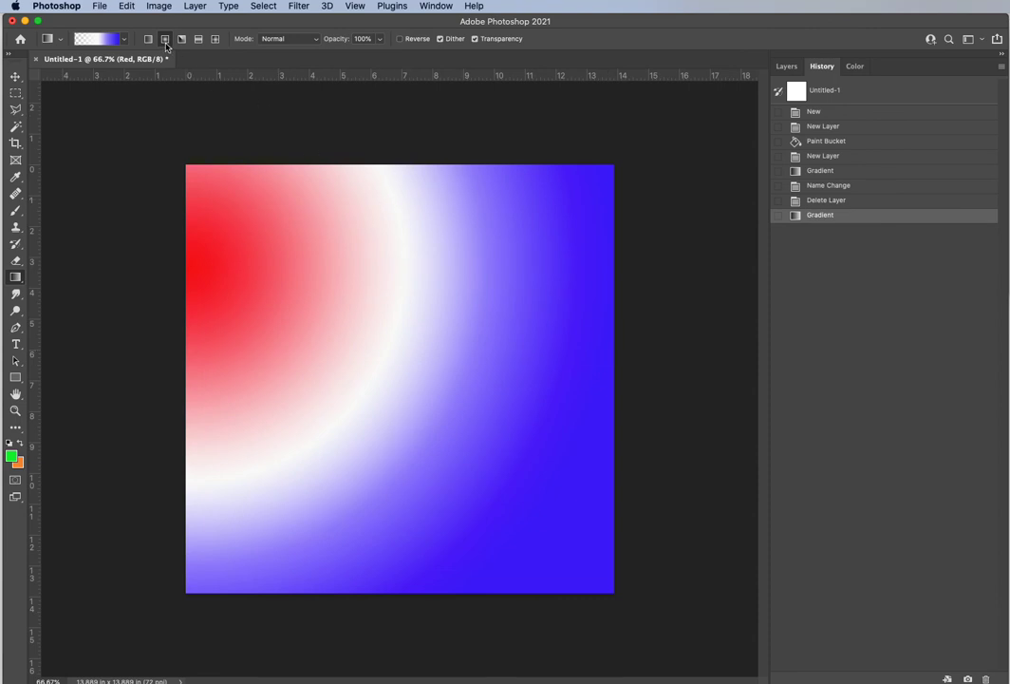
Undo the radial fill and drag a linear gradient from the canvas's left edge to its right.
key("ctrl+z")
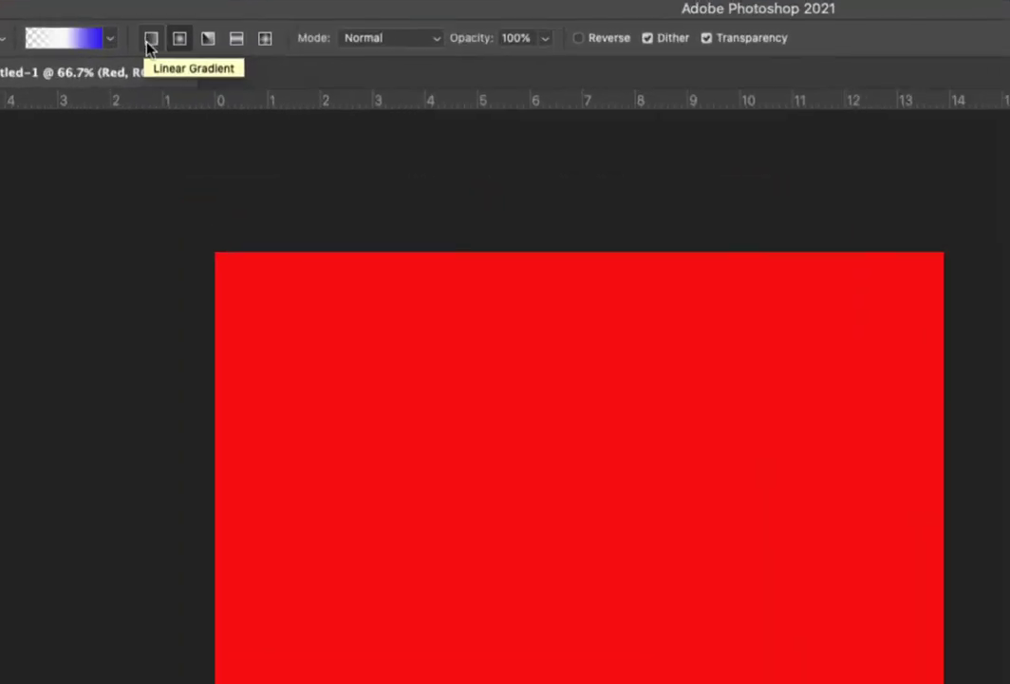
left_click(150, 40)
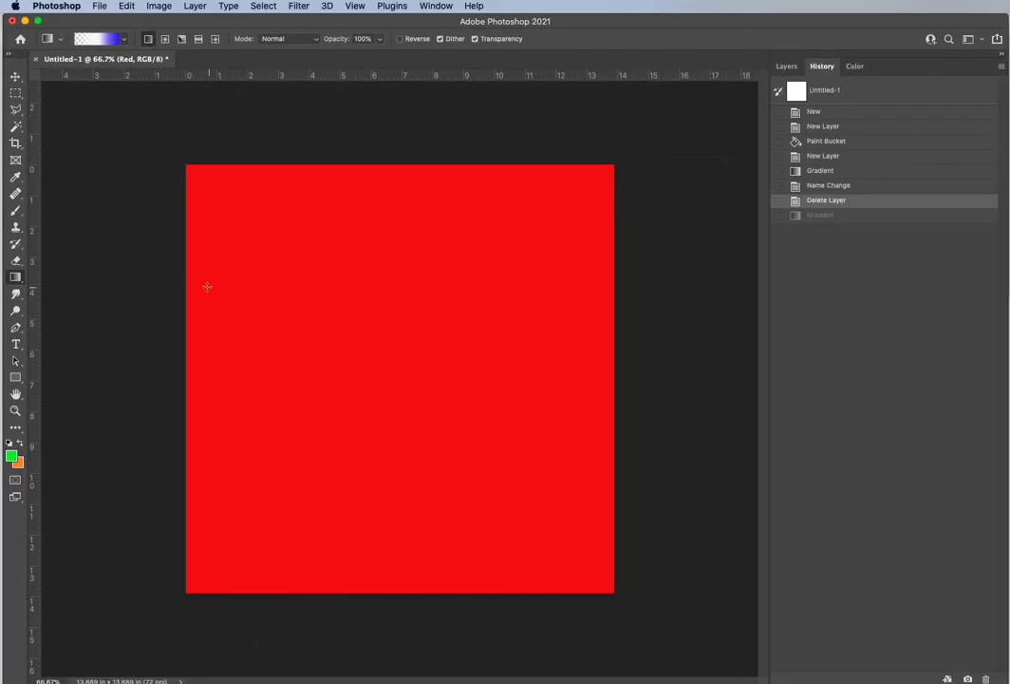
left_click_drag(185, 279, 613, 367)
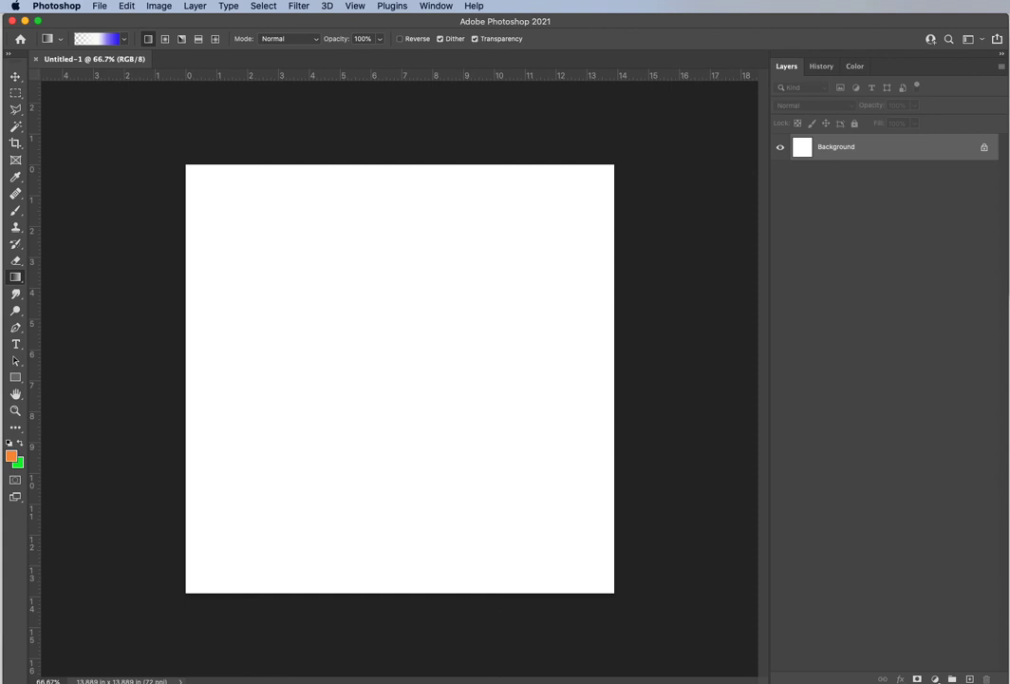
Open a Finder Recents window from the Dock.
mouse_move(778, 674)
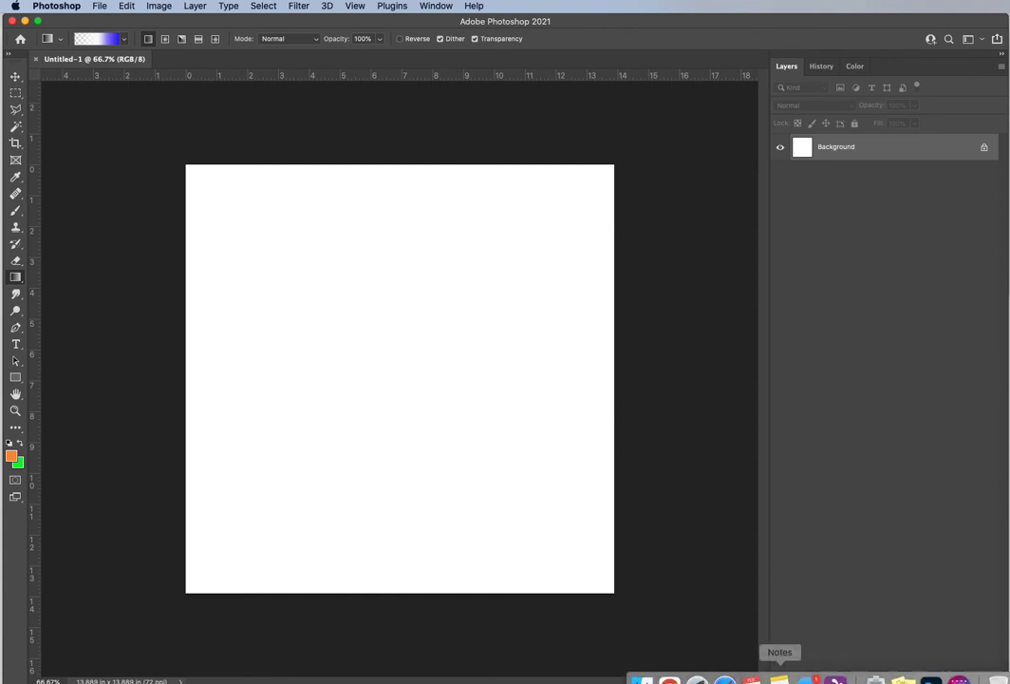
left_click(645, 672)
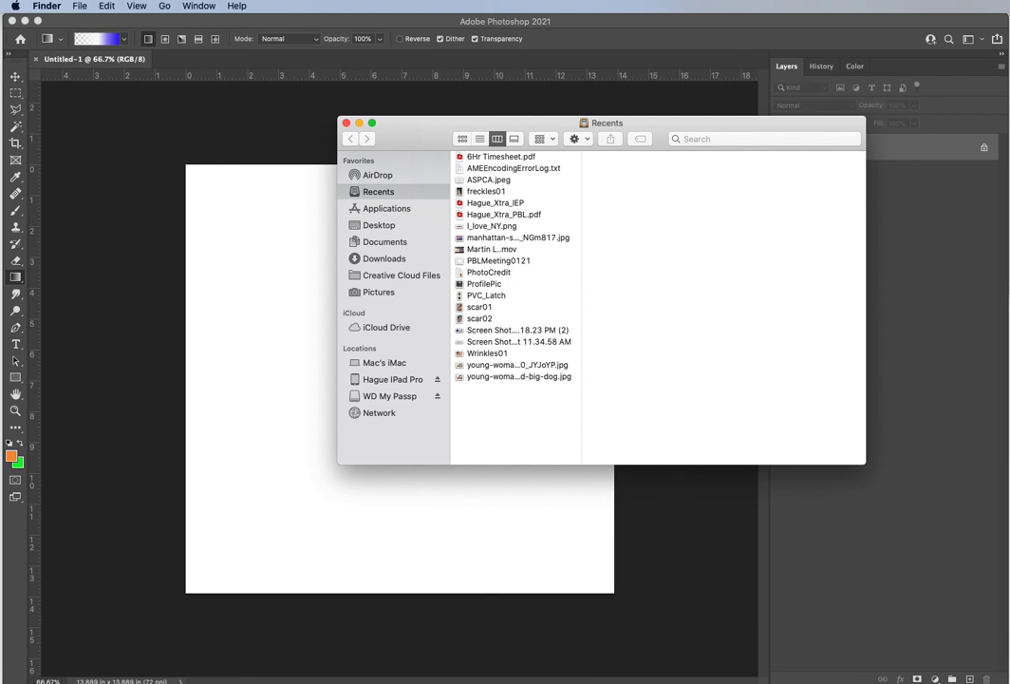
Close Recents, open the Ep11_3 folder in a new Finder window, and preview ASPCA.jpeg.
key("super+w")
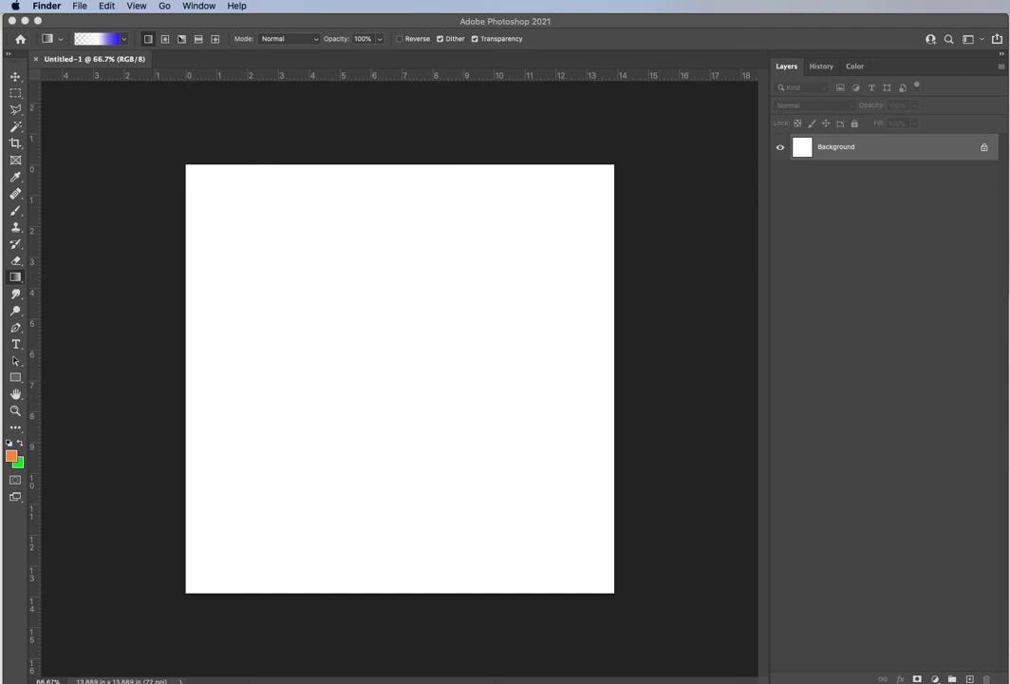
left_click_drag(762, 67, 474, 90)
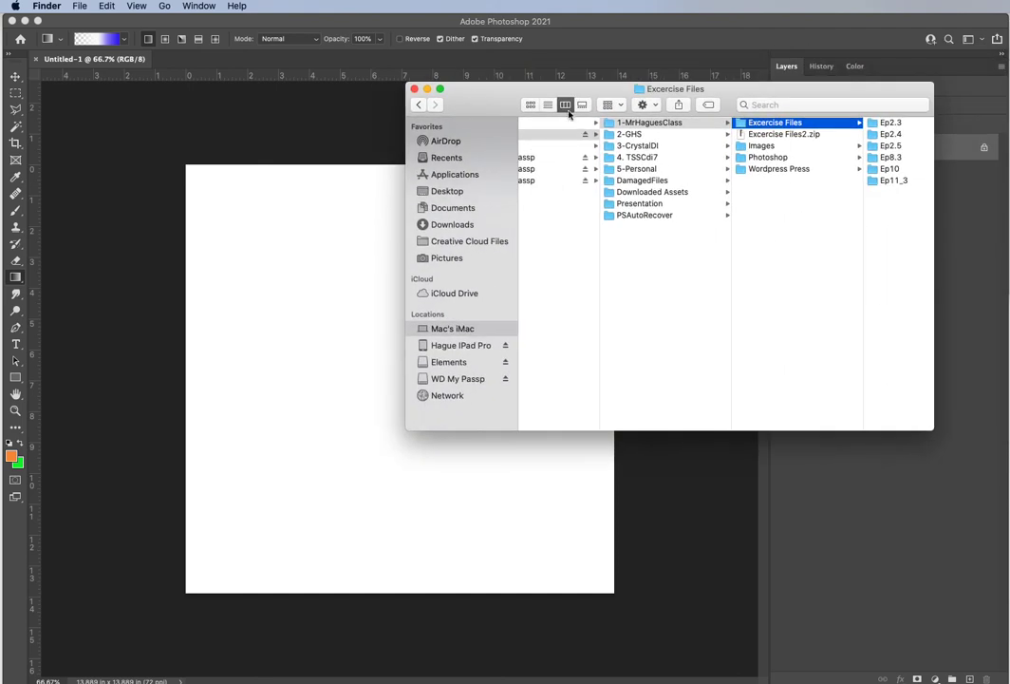
left_click(891, 181)
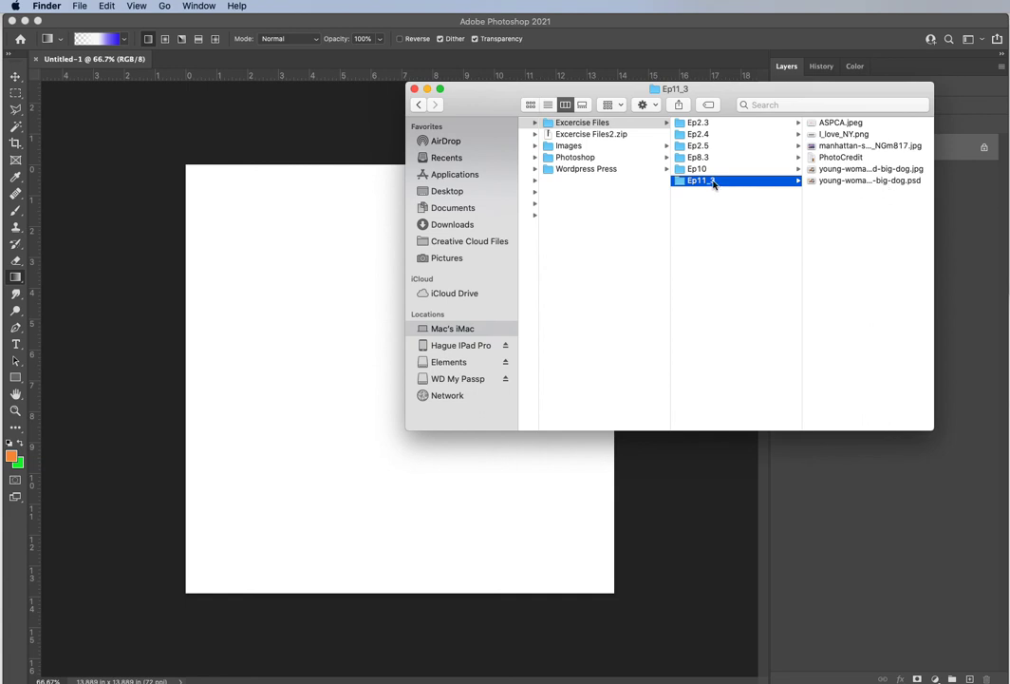
left_click(835, 125)
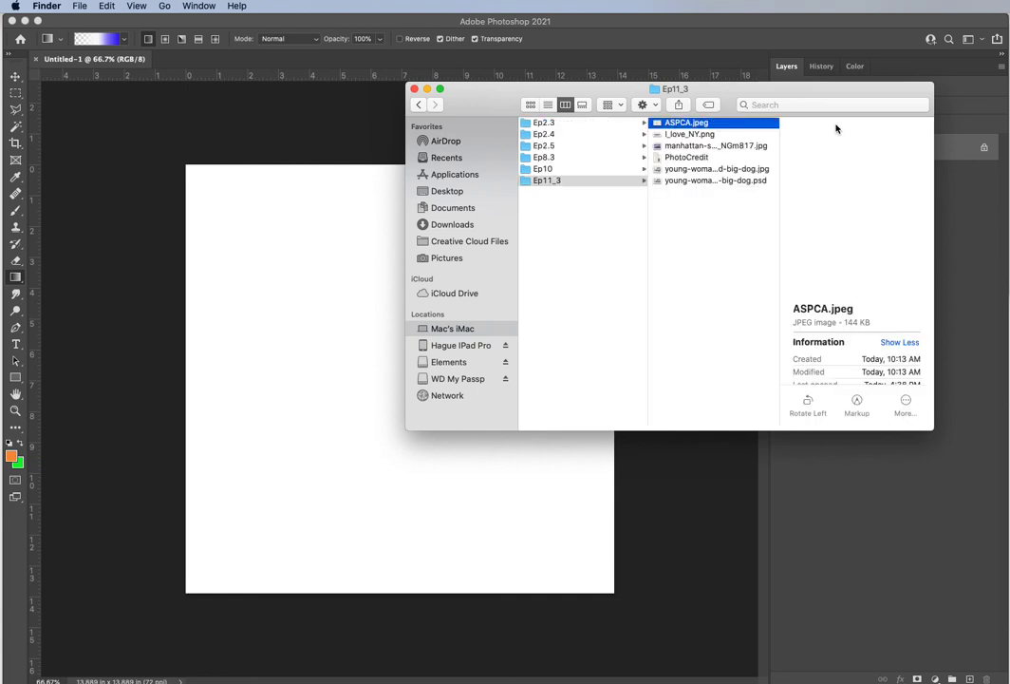
key("space")
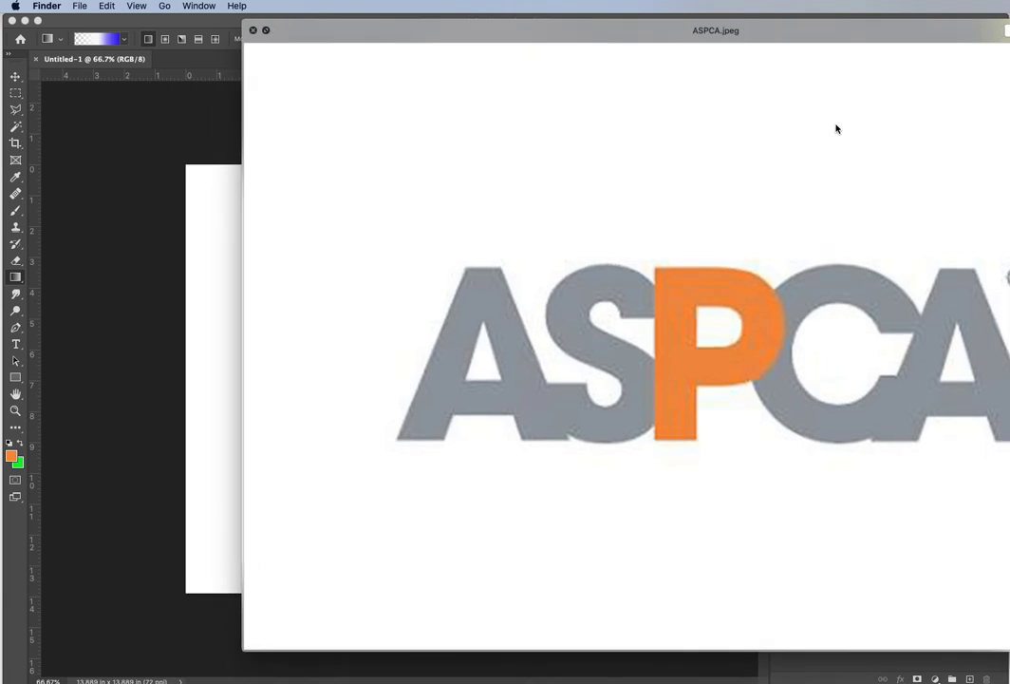
key("space")
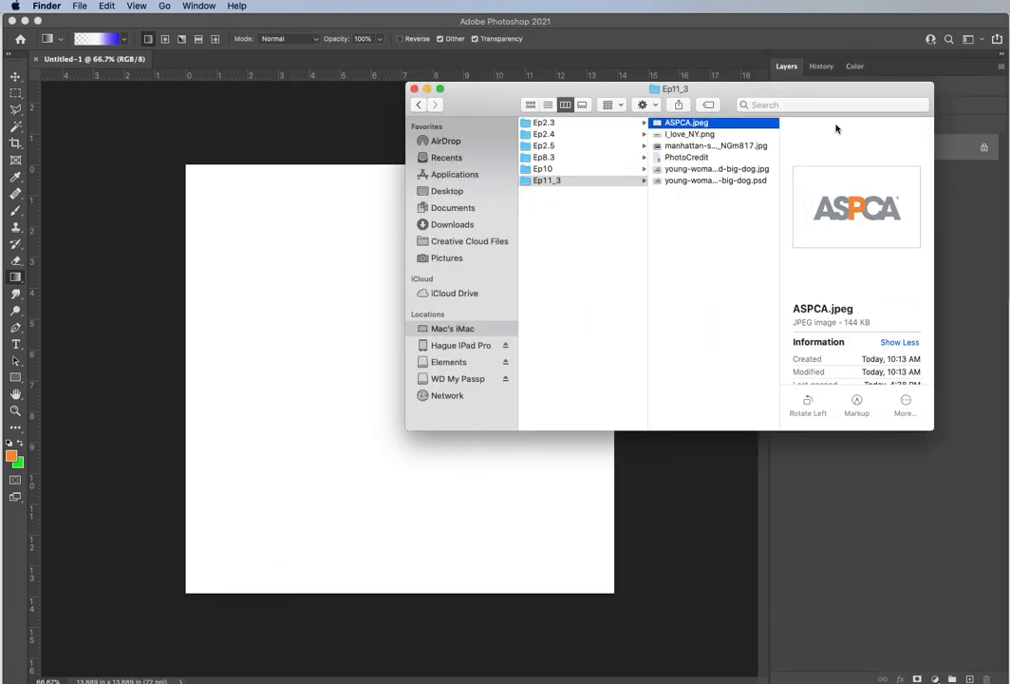
Quick Look I_love_NY.png and the Manhattan skyline photo.
left_click_drag(792, 83, 612, 76)
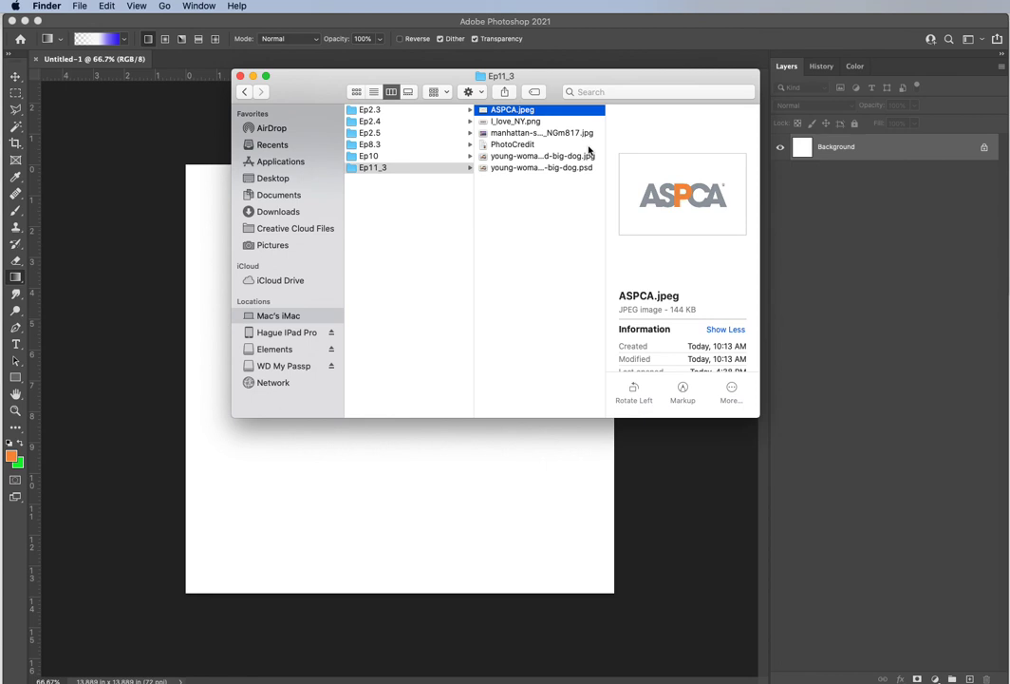
left_click(519, 122)
key("space")
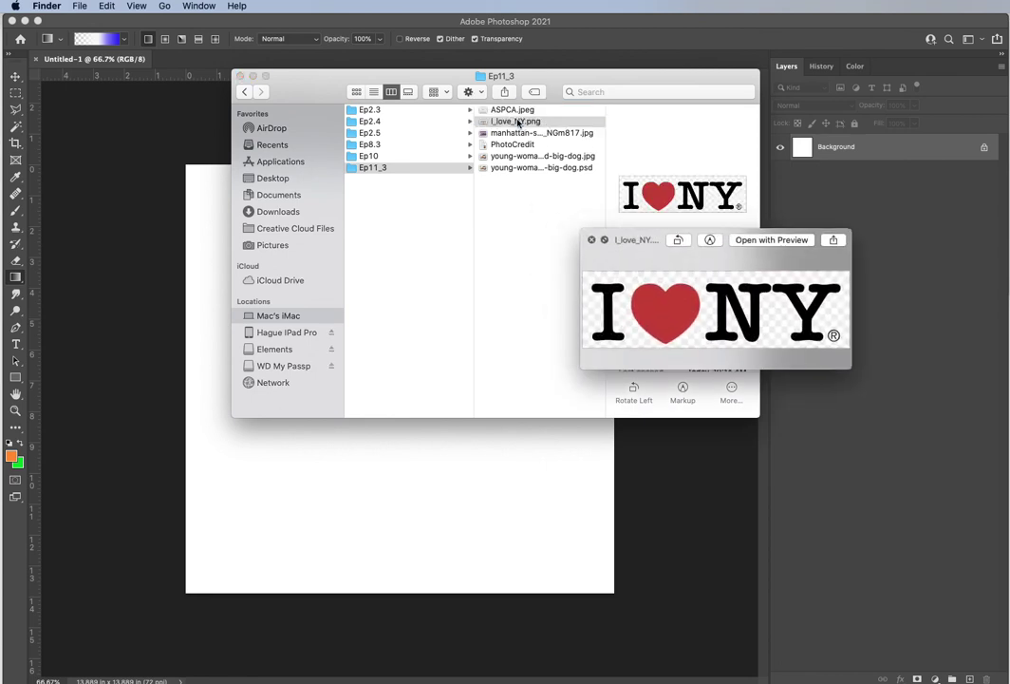
key("space")
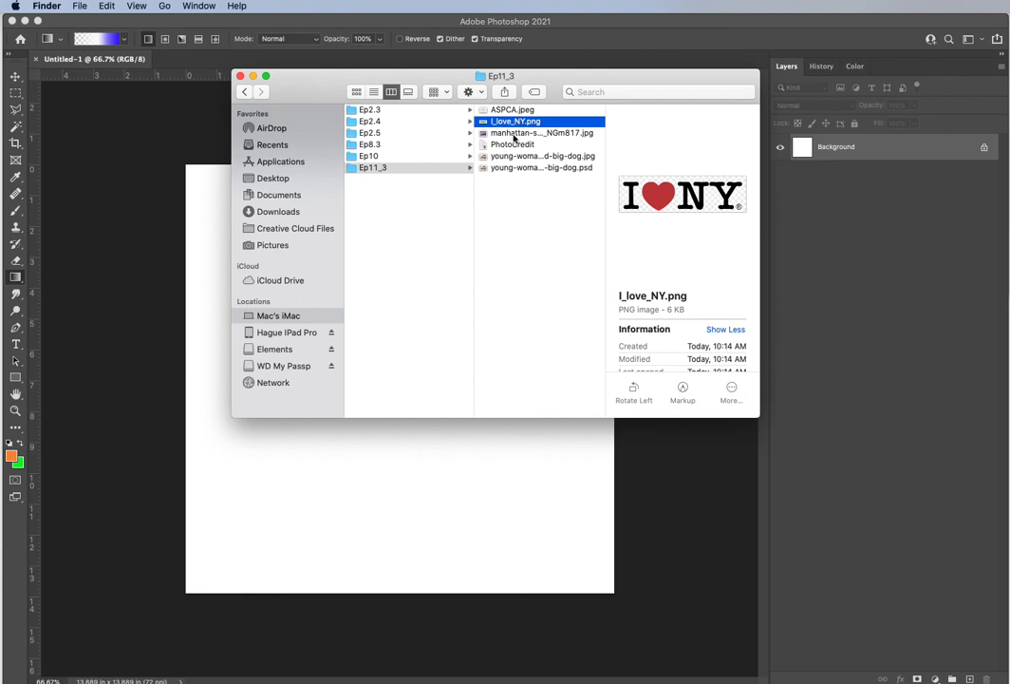
left_click(516, 133)
key("space")
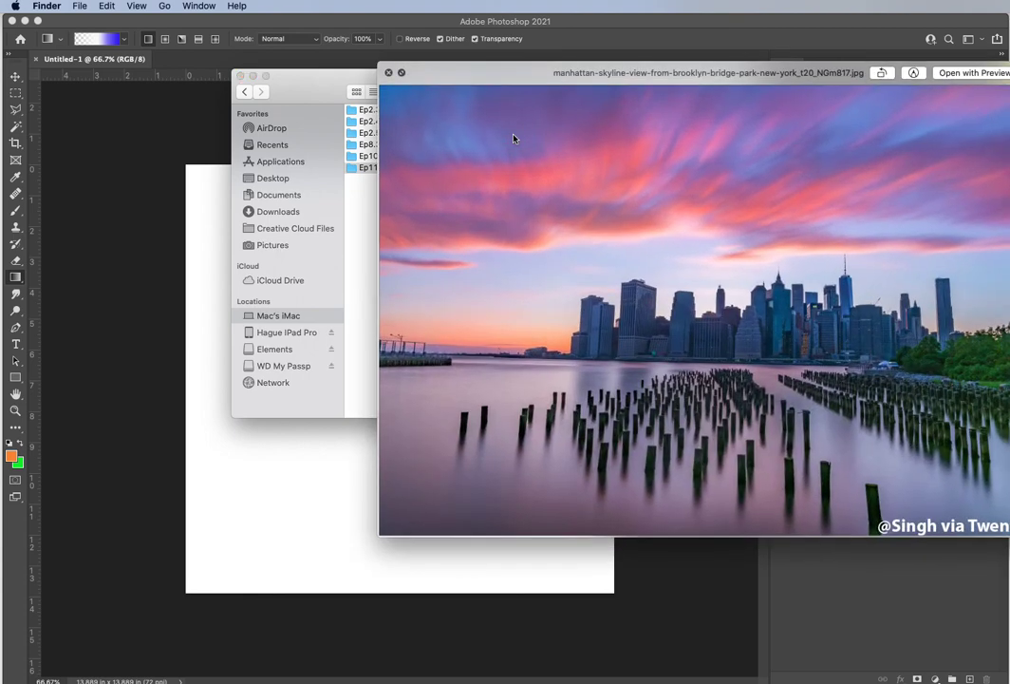
key("space")
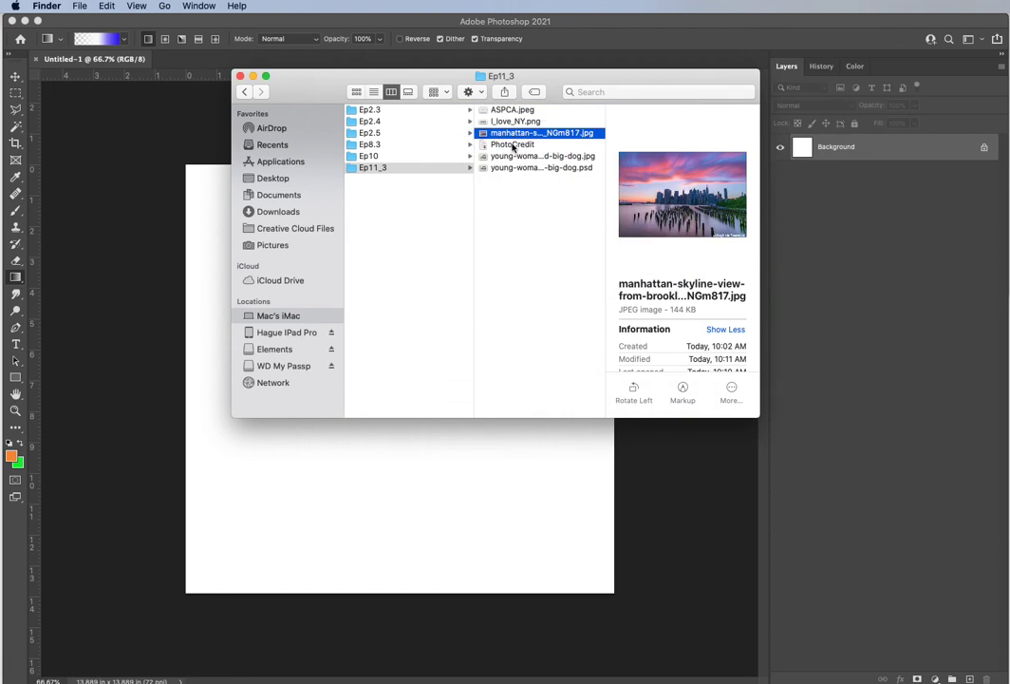
left_click(513, 145)
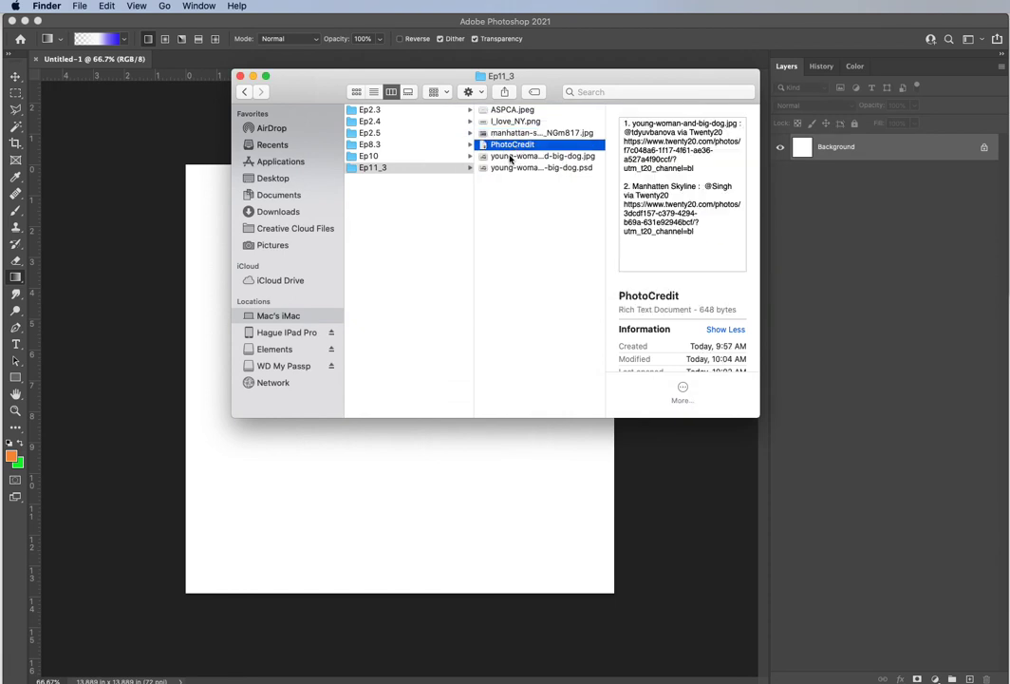
left_click(509, 134)
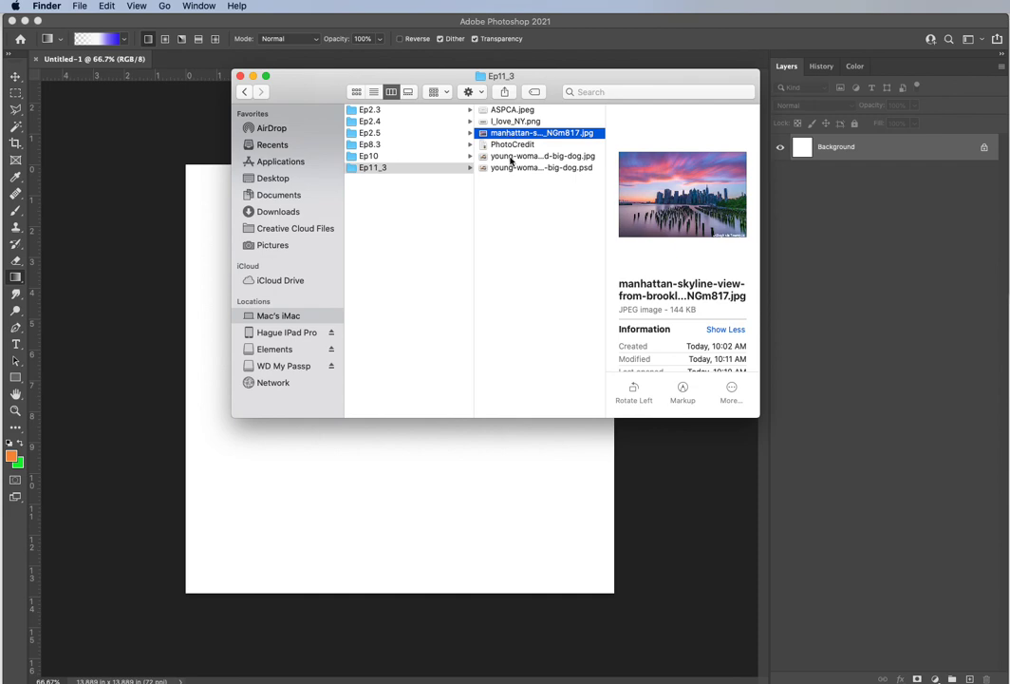
left_click(510, 155)
key("space")
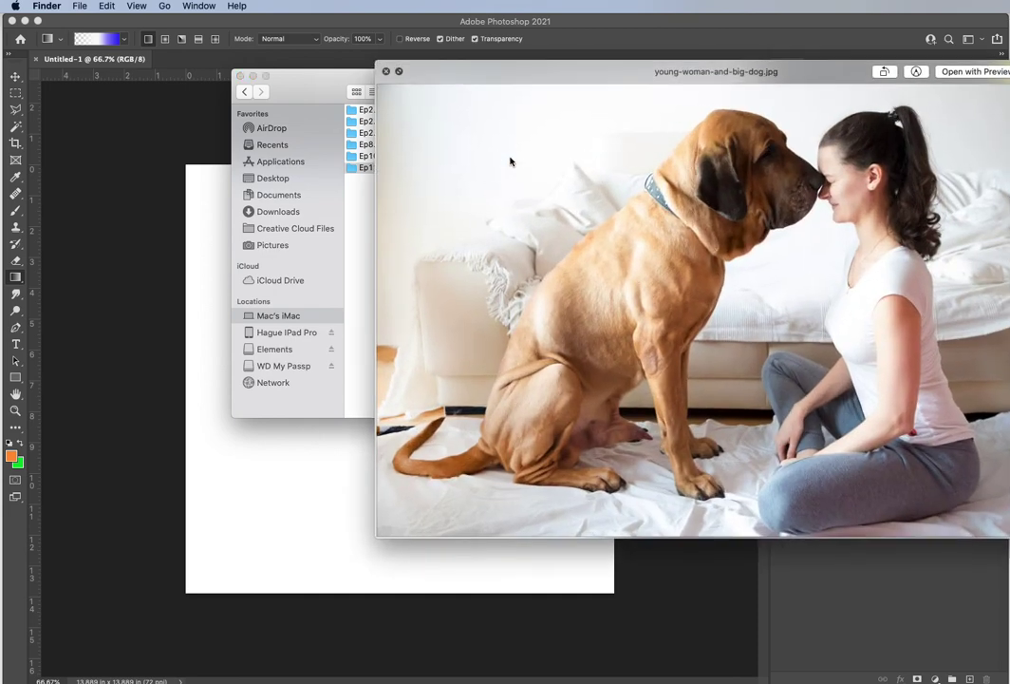
left_click_drag(579, 74, 460, 69)
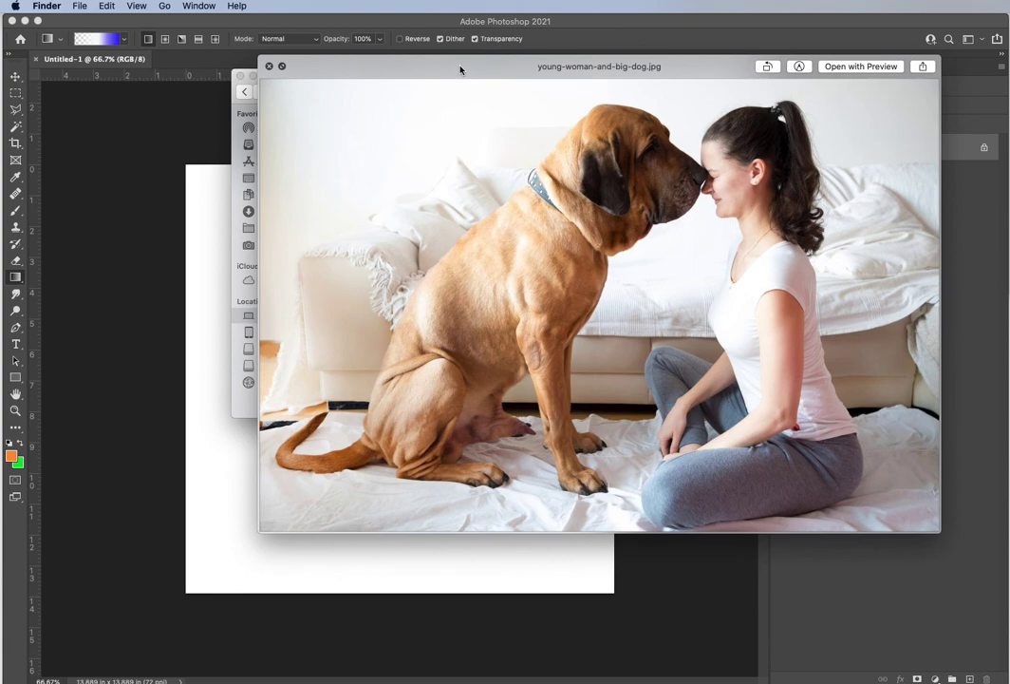
key("space")
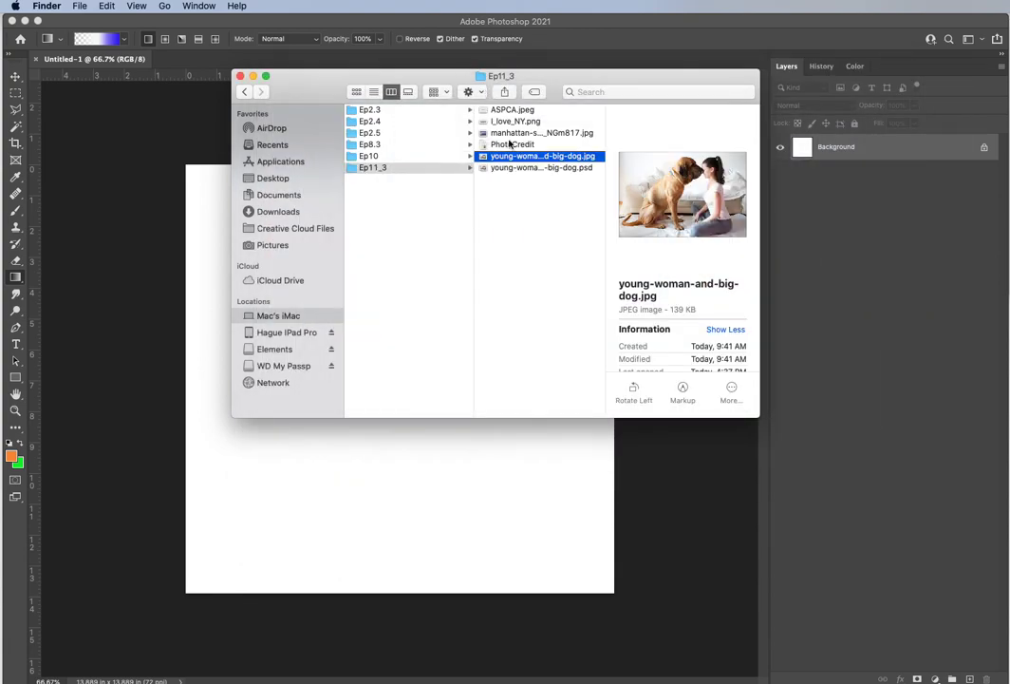
left_click(518, 168)
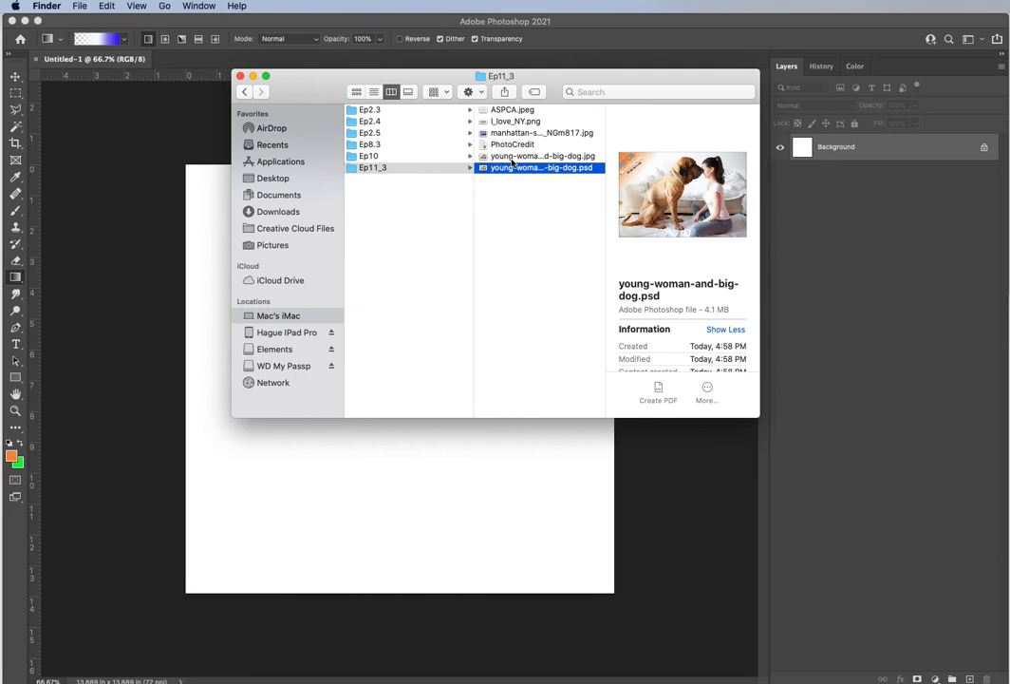
key("Up")
key("Down")
key("space")
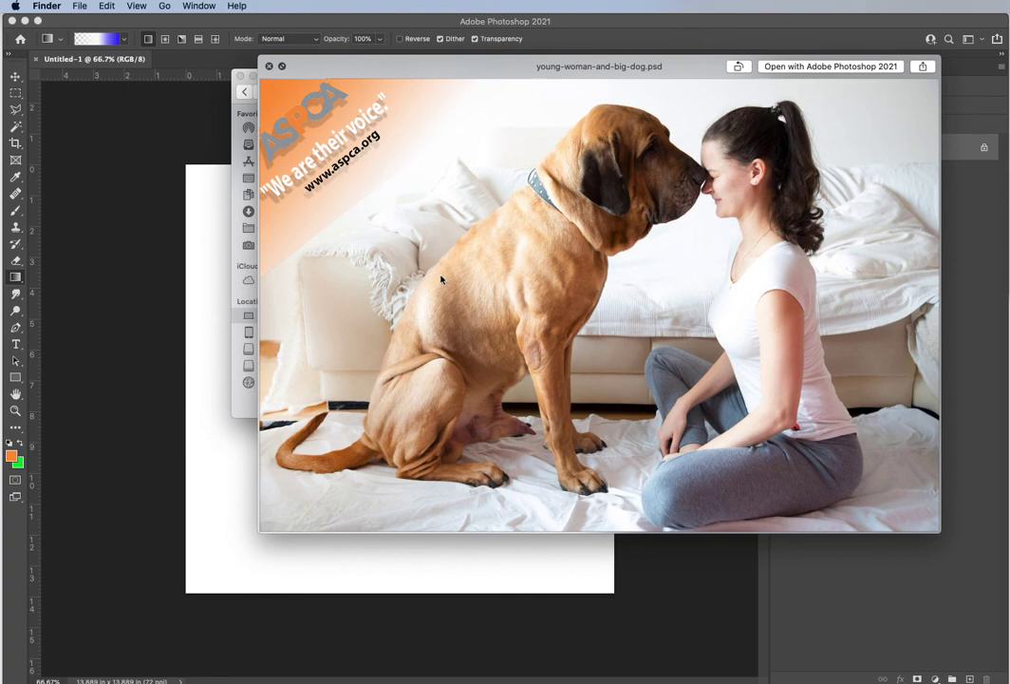
key("space")
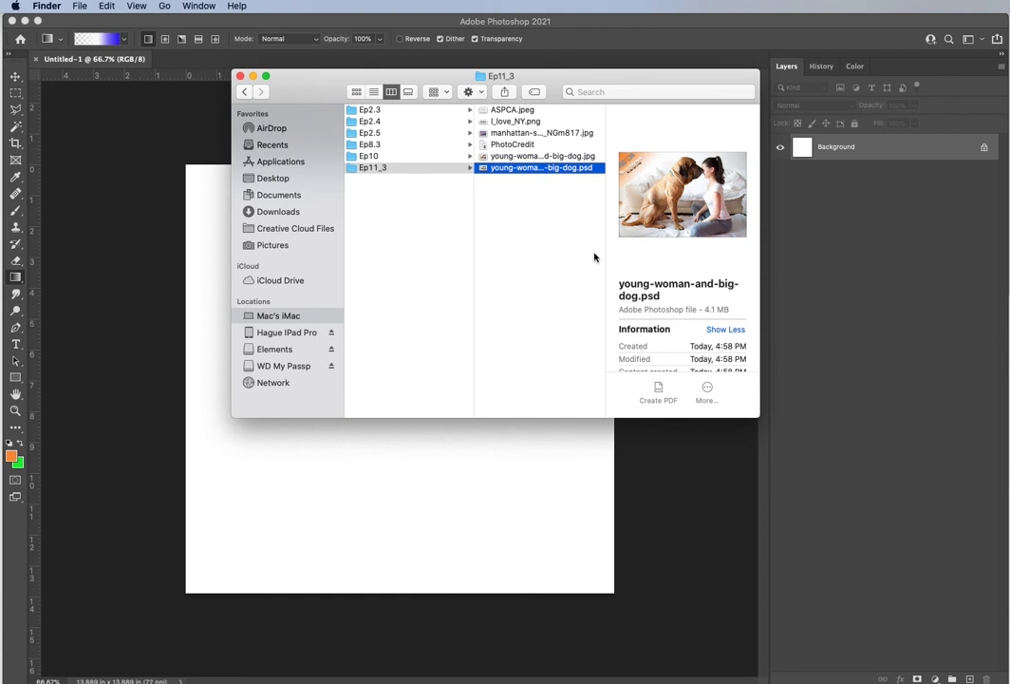
Select ASPCA.jpeg and the young-woman-and-big-dog JPG and open them with Adobe Photoshop 2021.
left_click(535, 112)
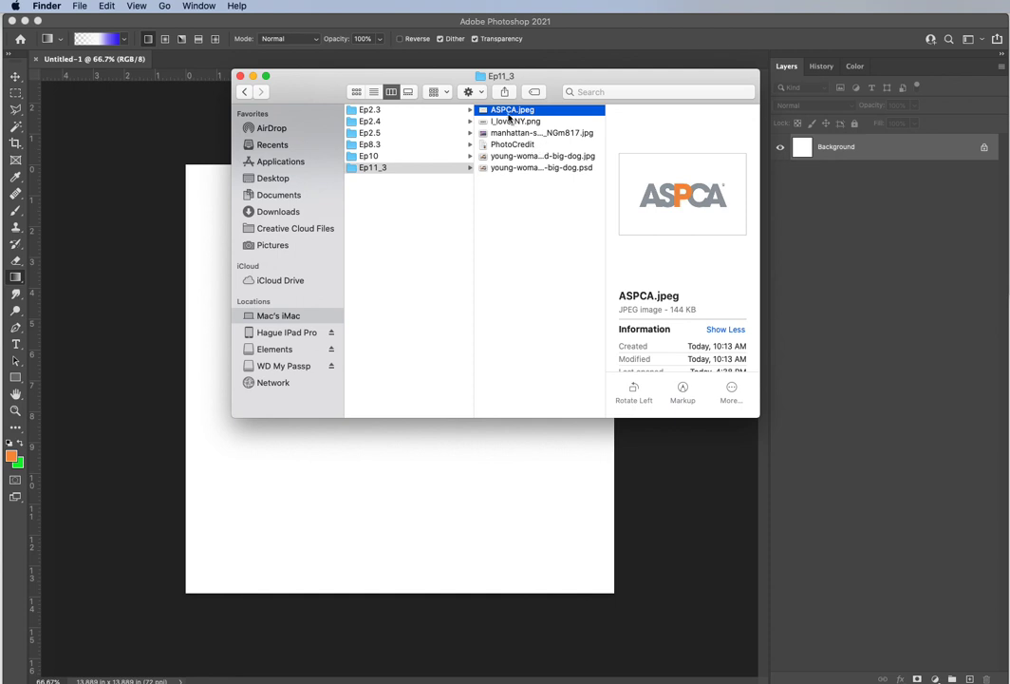
left_click(510, 158)
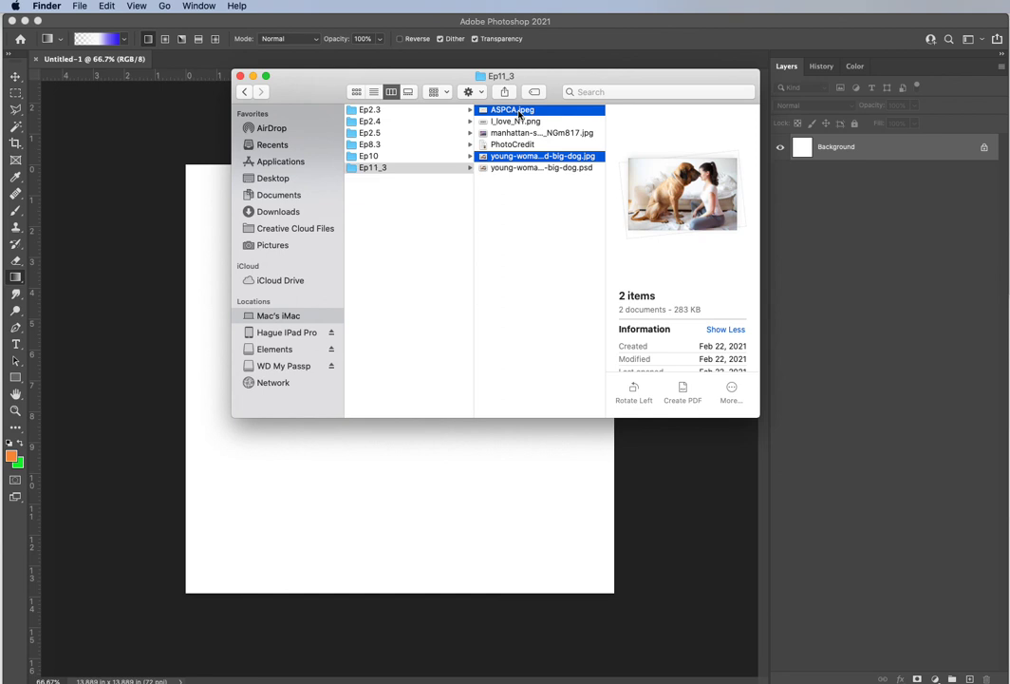
right_click(521, 160)
mouse_move(559, 197)
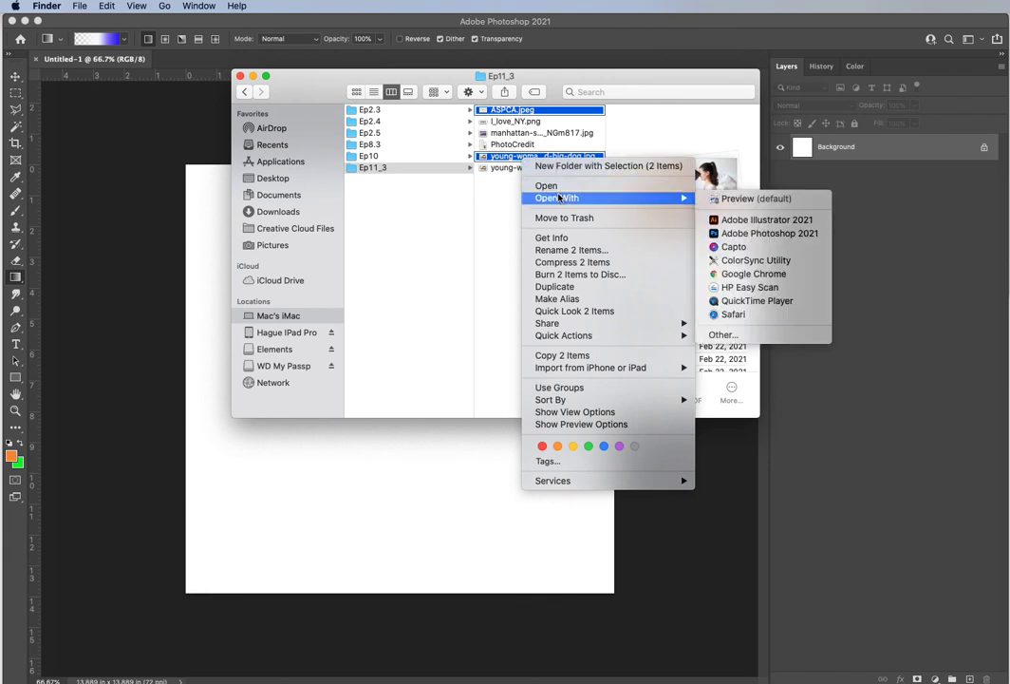
left_click(752, 233)
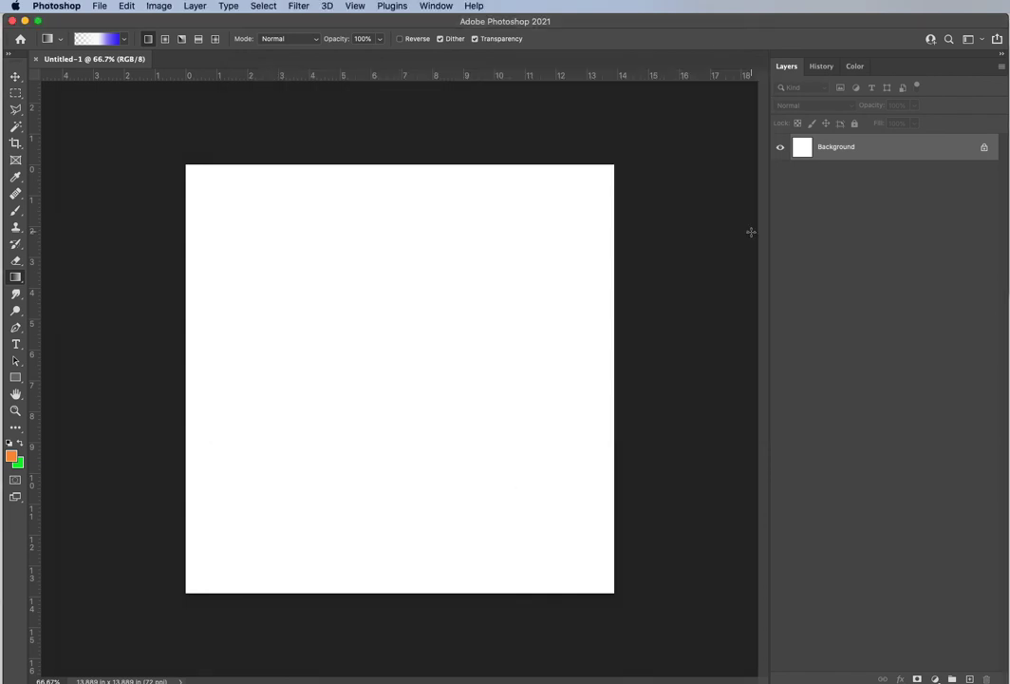